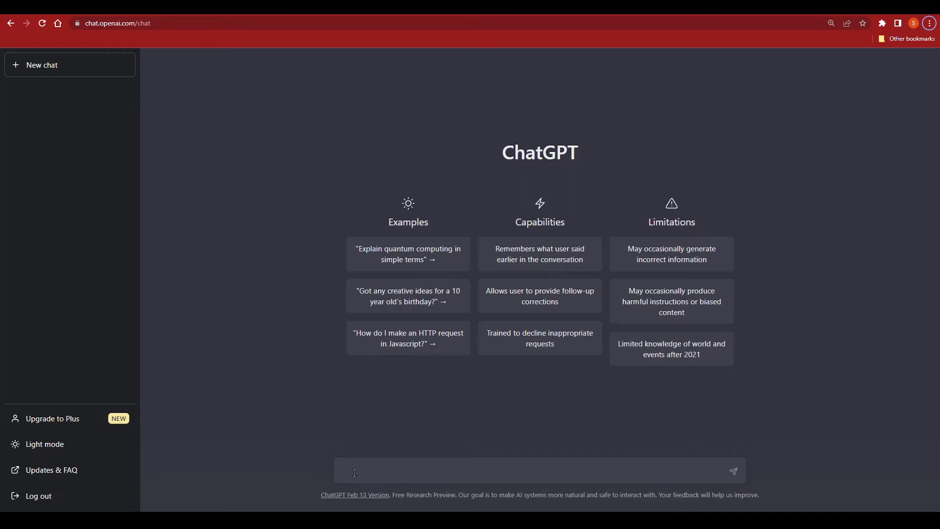
# Step: Ask ChatGPT to 'write a top 5 benefits playing video games' and stop the reply partway through benefit 2
pyautogui.write('write a')
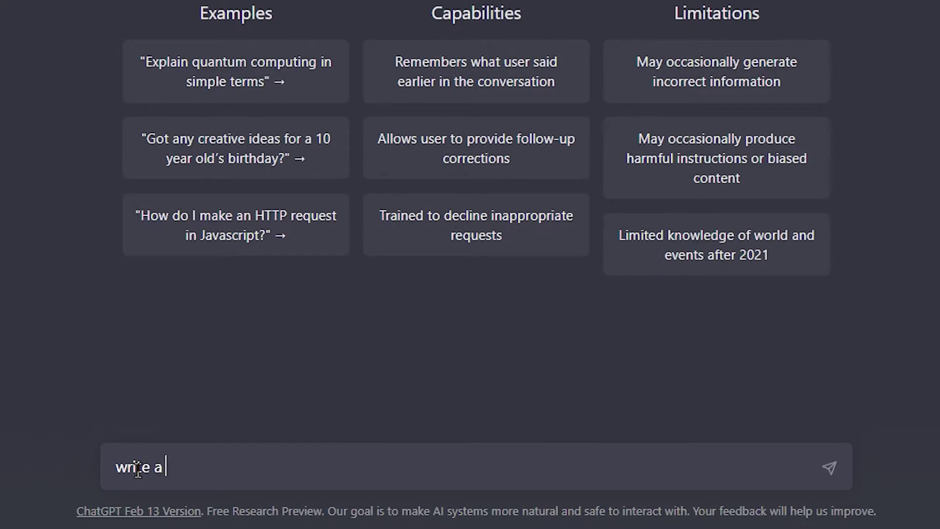
pyautogui.write(' top ')
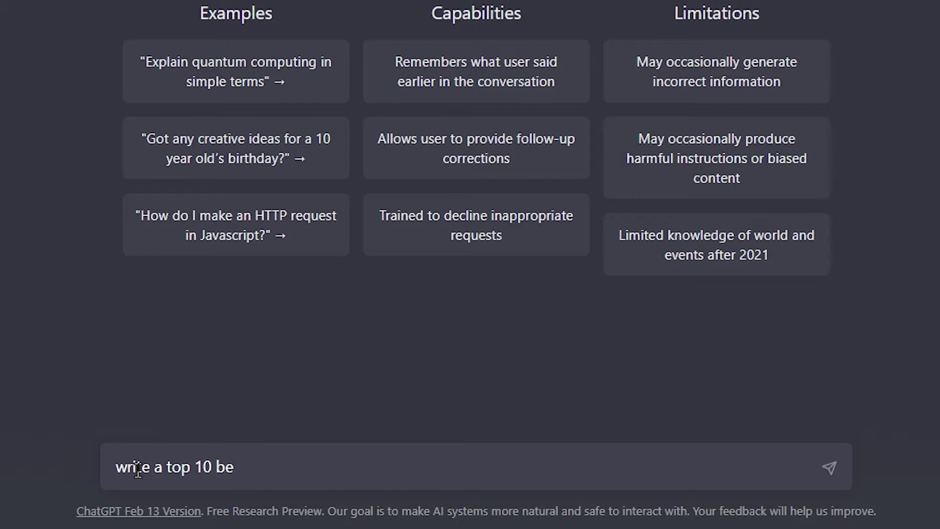
pyautogui.write('5 benefits')
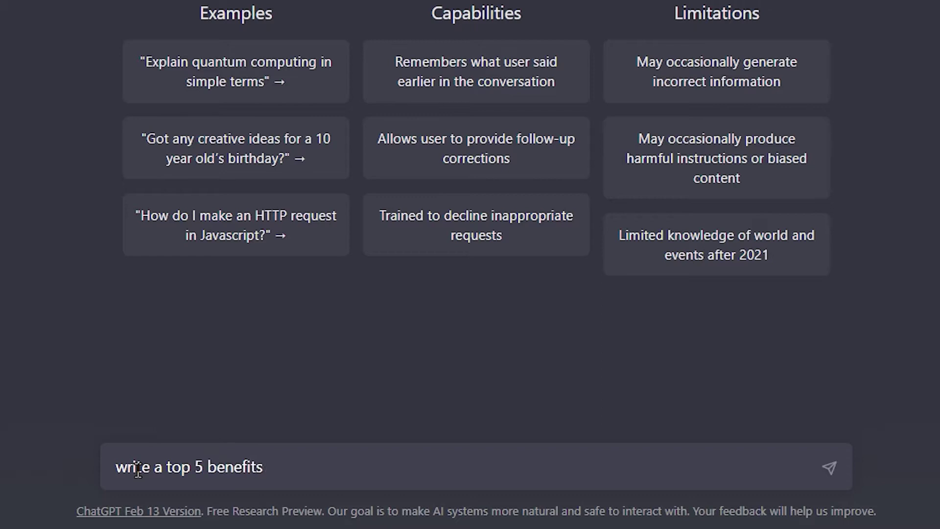
pyautogui.write(' playing video games')
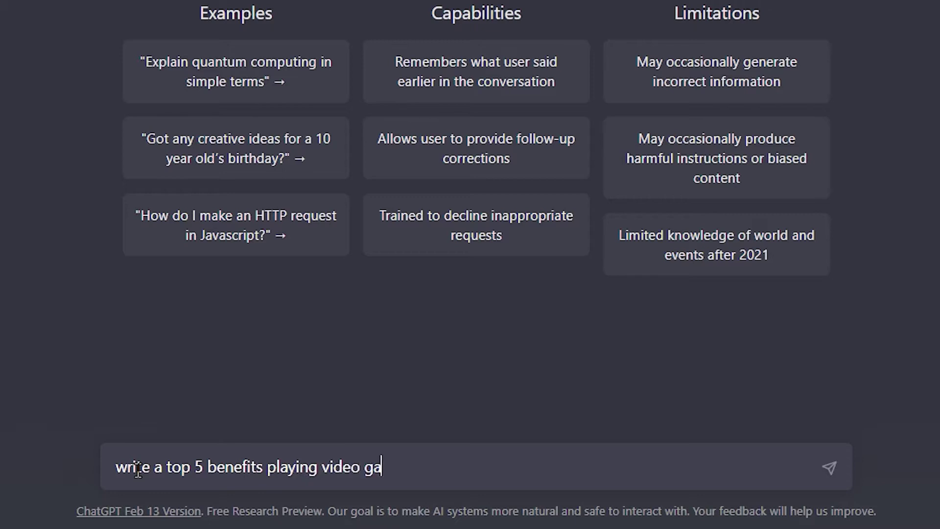
pyautogui.press('Return')
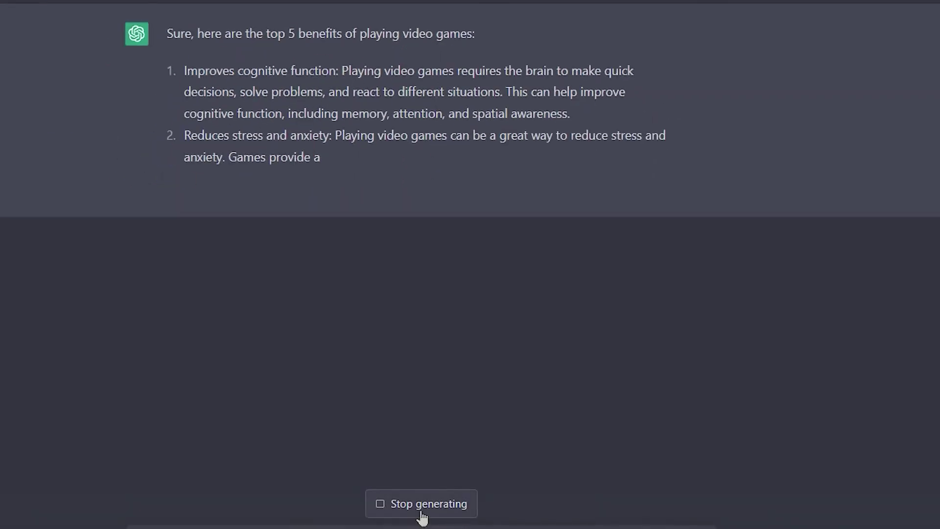
pyautogui.click(381, 497)
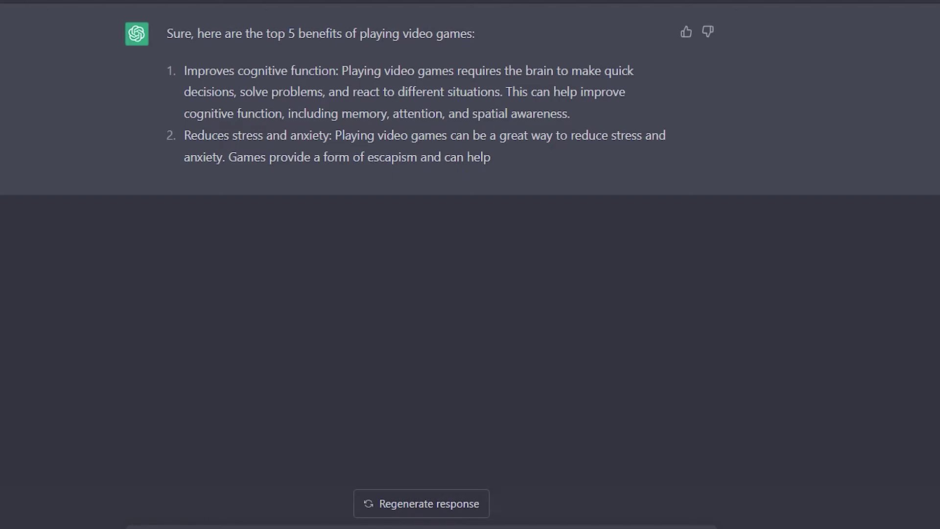
pyautogui.scroll(1, 637, 57)
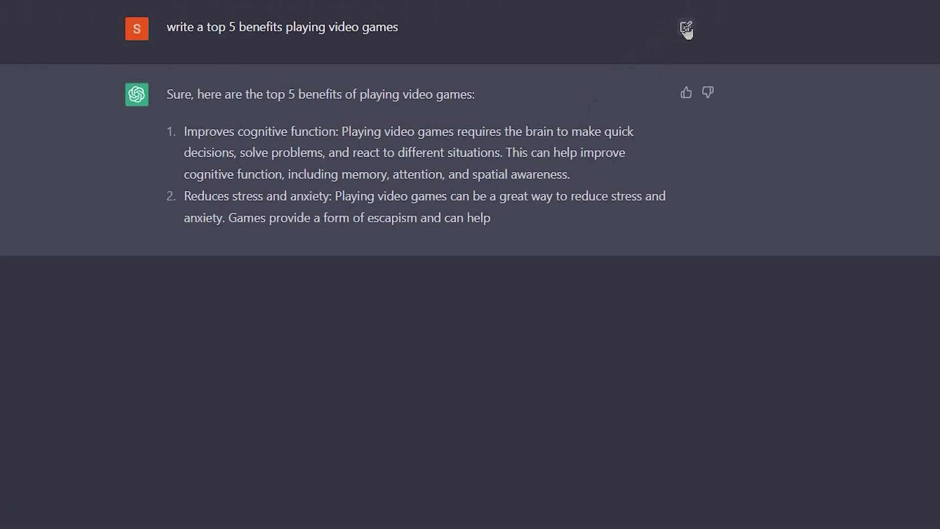
# Step: Reword the prompt to 'write an article on top 5 benefits playing video games' and resubmit it
pyautogui.click(687, 28)
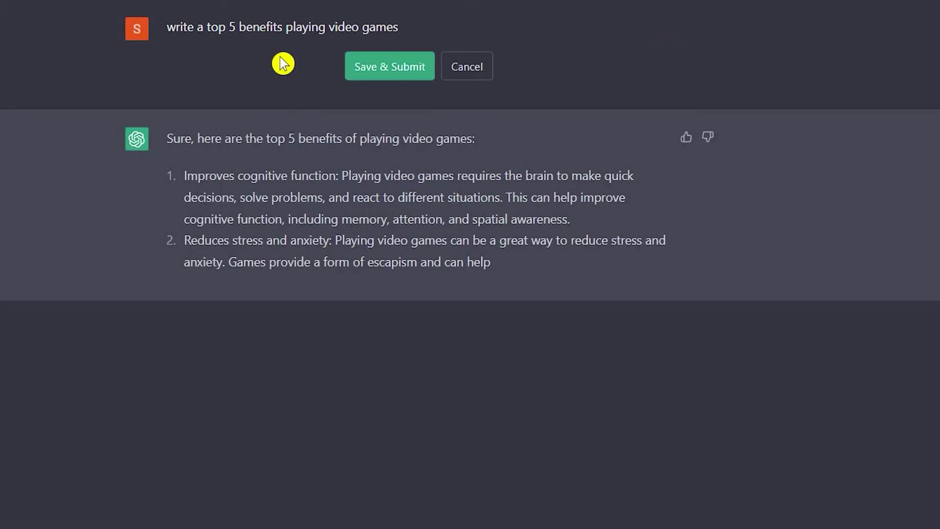
pyautogui.click(205, 27)
pyautogui.write('n article')
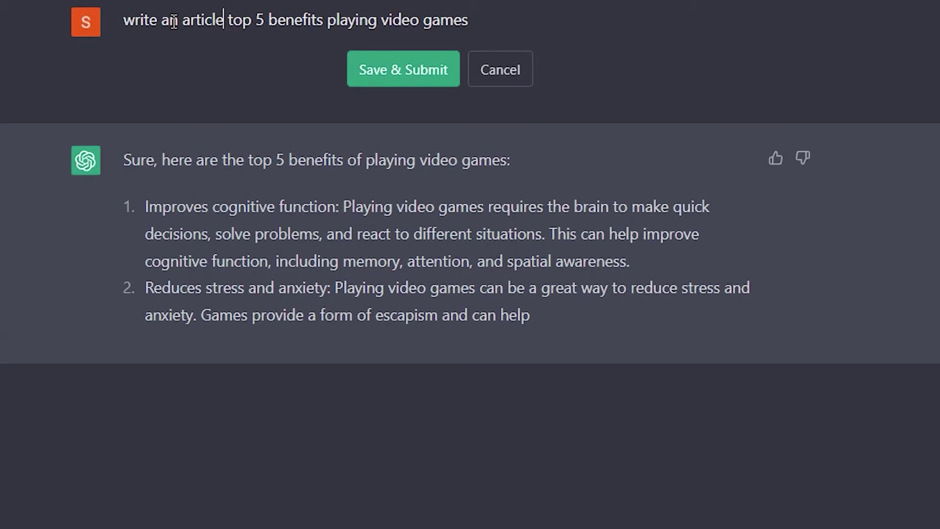
pyautogui.write(' on')
pyautogui.click(414, 61)
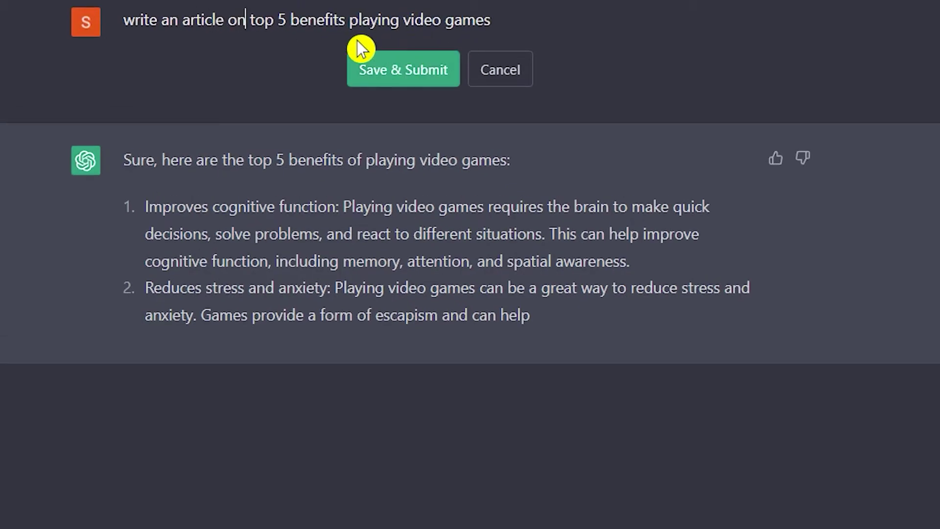
pyautogui.click(410, 78)
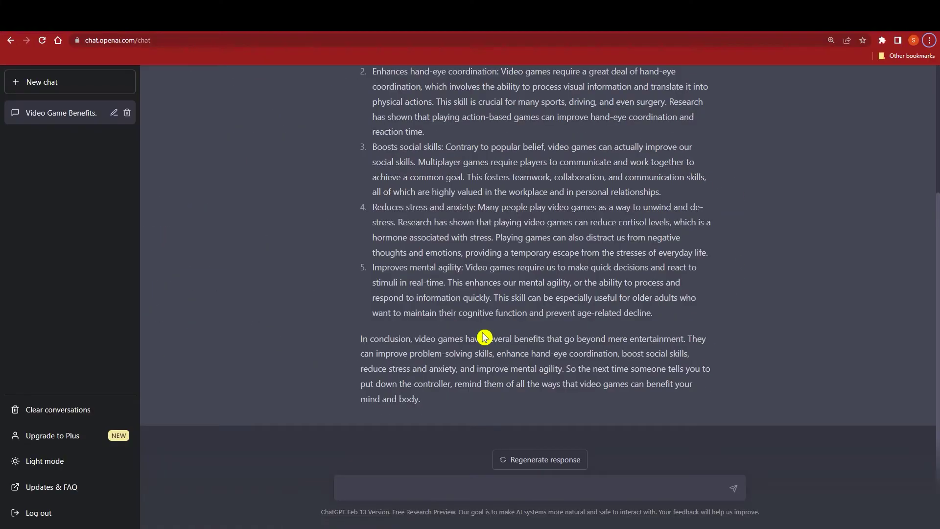
# Step: Select the whole generated article and copy it
pyautogui.scroll(4, 409, 382)
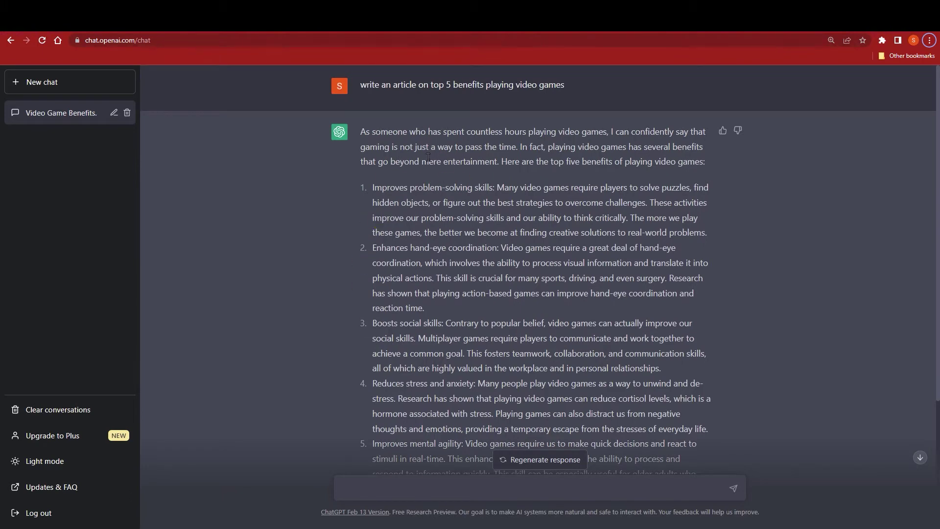
pyautogui.moveTo(362, 131); pyautogui.dragTo(426, 390)
pyautogui.scroll(-4, 430, 214)
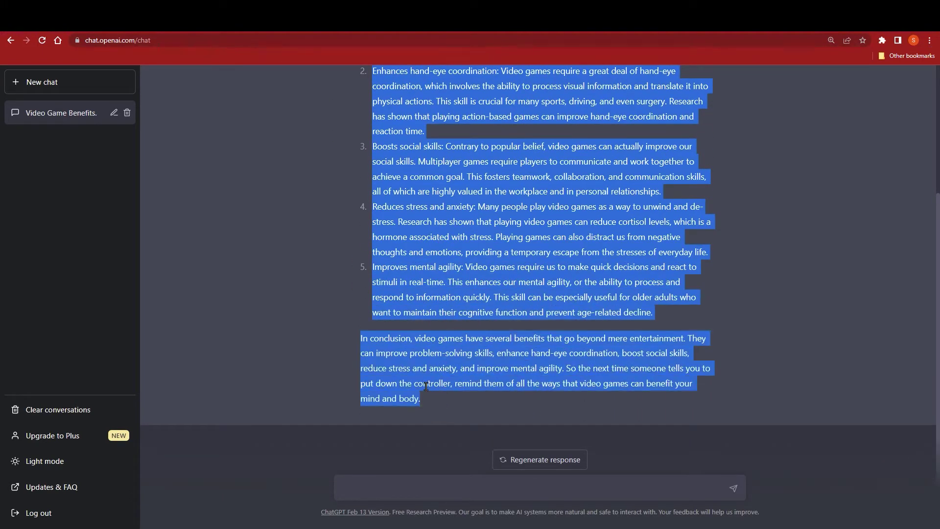
pyautogui.rightClick(425, 374)
pyautogui.click(441, 381)
# Step: Go to pictory.ai in a new browser tab
pyautogui.click(147, 35)
pyautogui.write('pictory.ai')
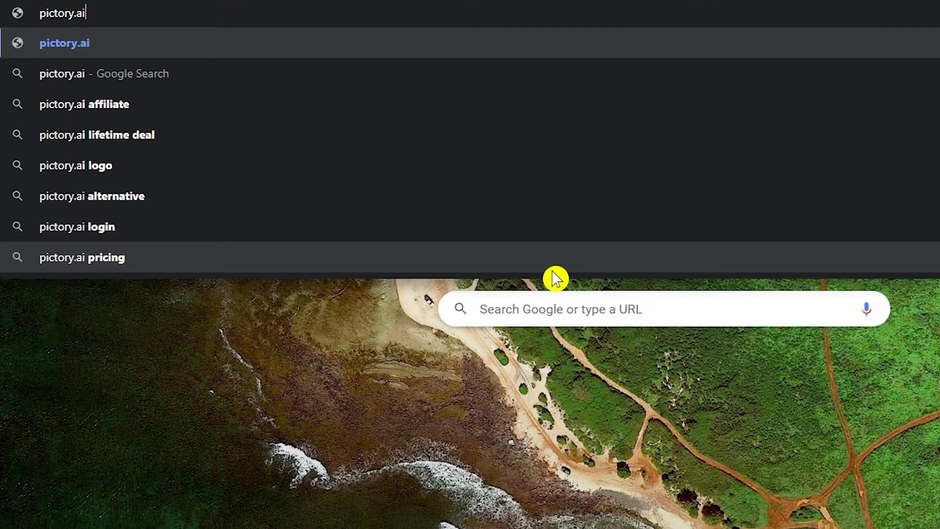
pyautogui.press('Return')
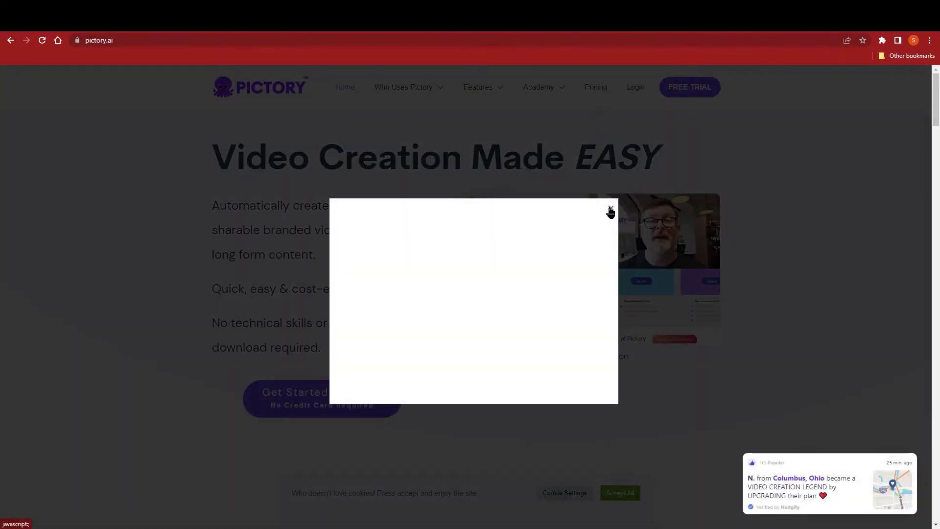
# Step: Dismiss the homepage popup and choose Get Started For Free
pyautogui.click(611, 206)
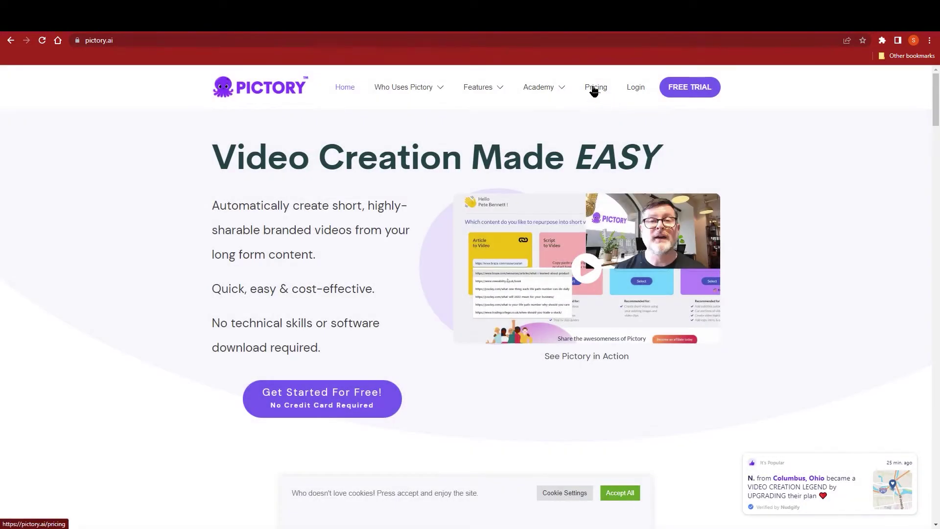
pyautogui.rightClick(596, 89)
pyautogui.click(618, 98)
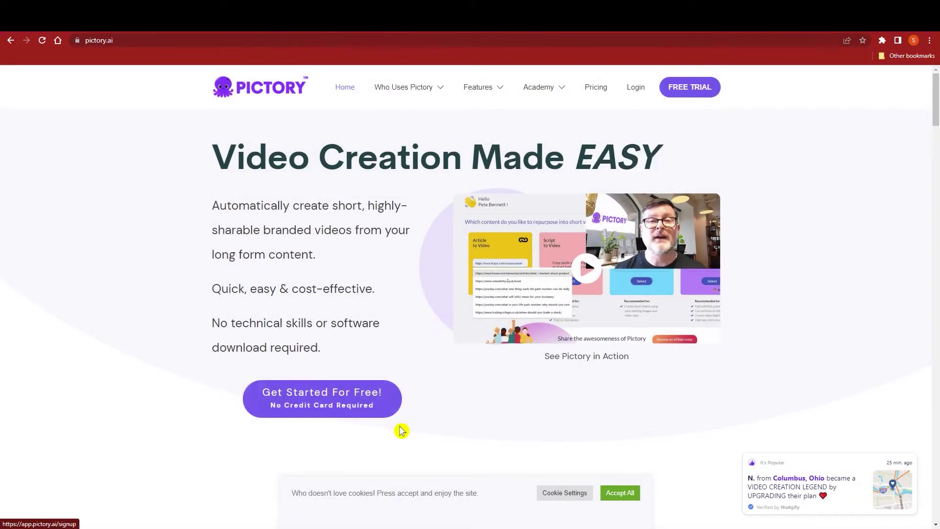
pyautogui.click(307, 405)
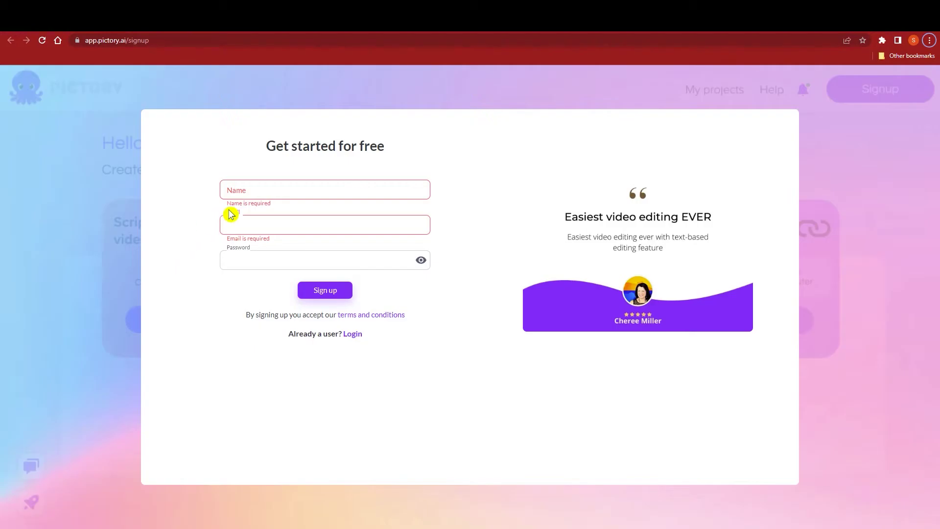
# Step: Fill in the signup form with the account name, pasted e-mail and a password, then sign up
pyautogui.click(269, 190)
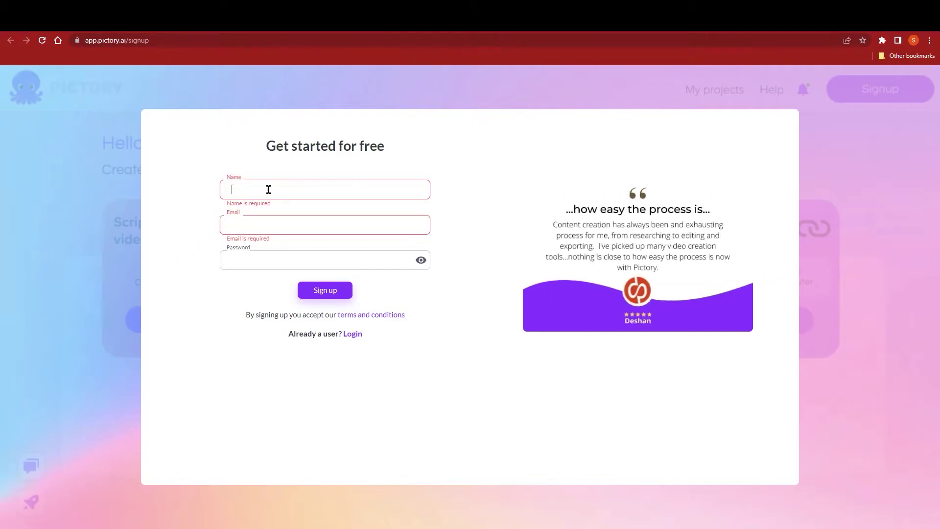
pyautogui.click(292, 180)
pyautogui.write('imrna a')
pyautogui.hotkey('ctrl', 'a')
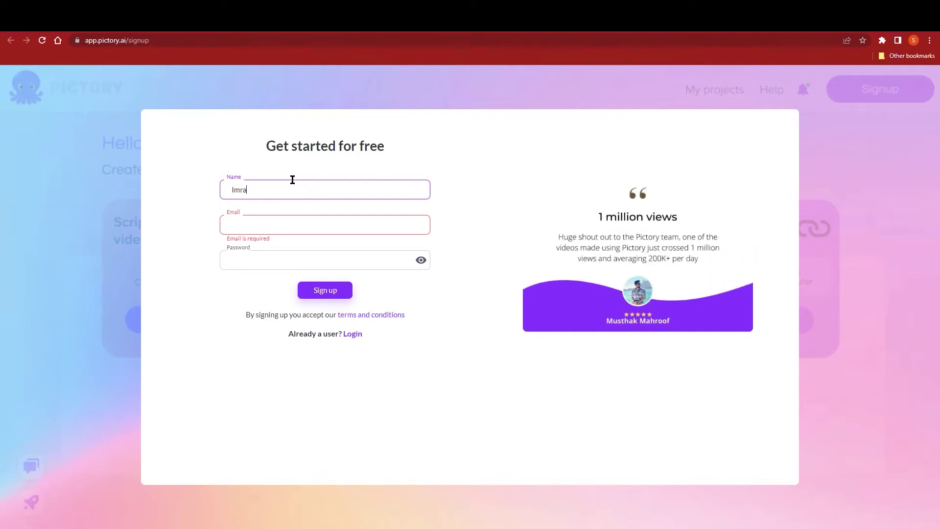
pyautogui.press('Tab')
pyautogui.hotkey('ctrl', 'v')
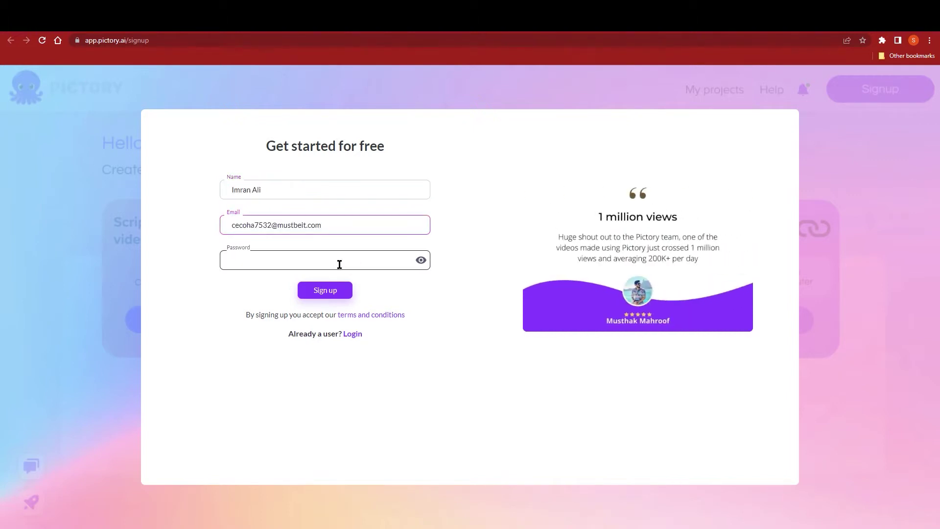
pyautogui.click(330, 256)
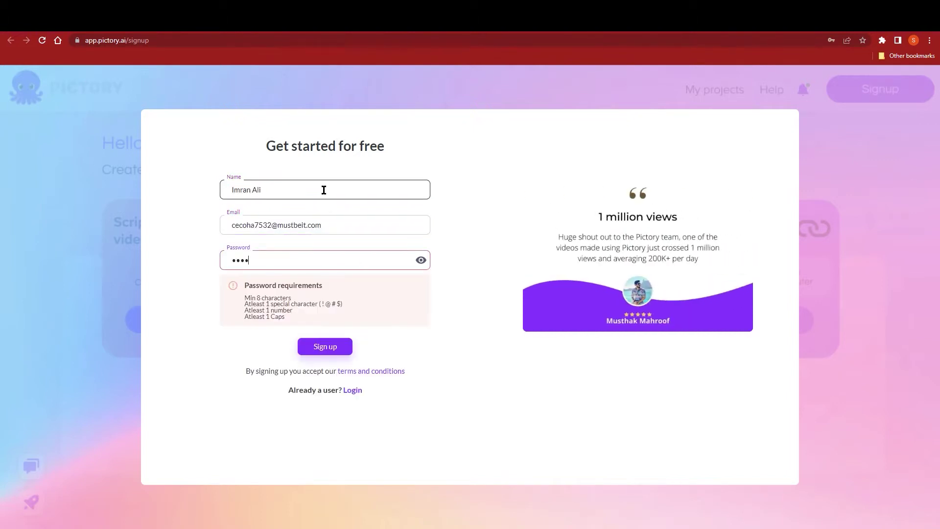
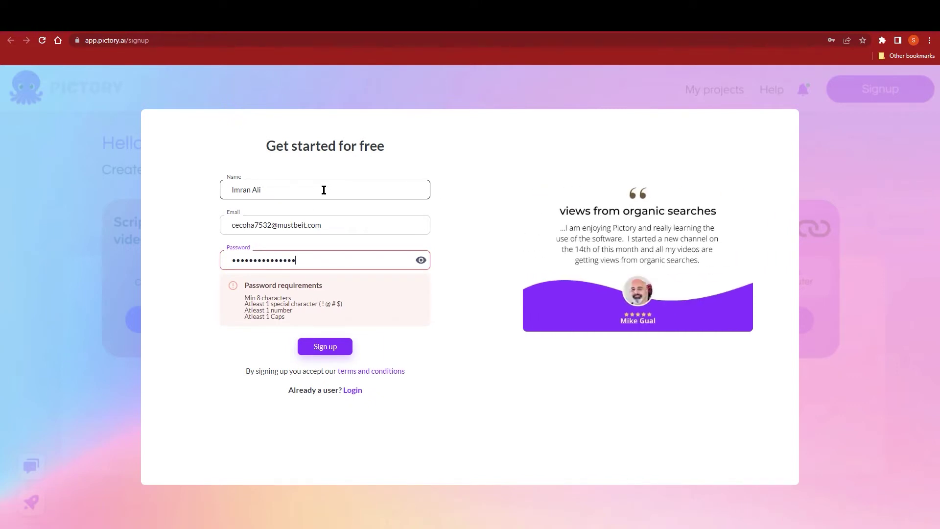
pyautogui.click(325, 346)
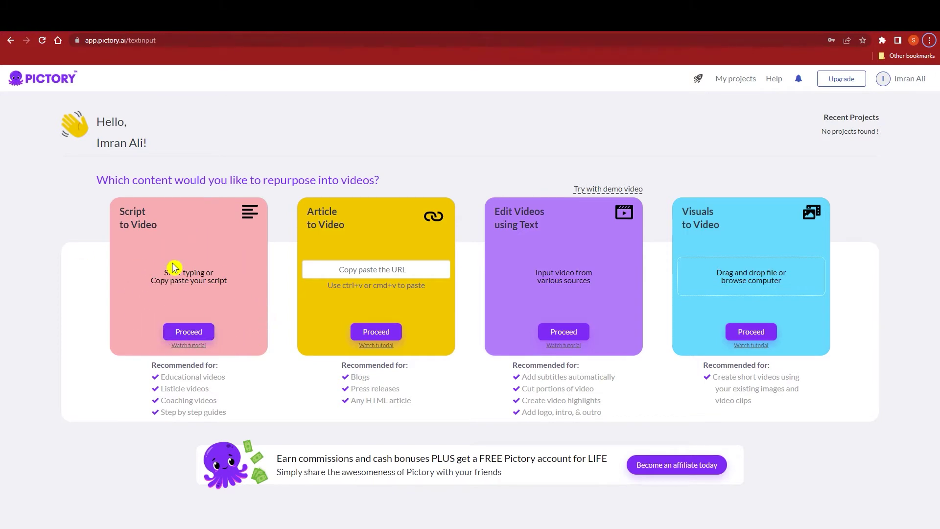
pyautogui.click(189, 333)
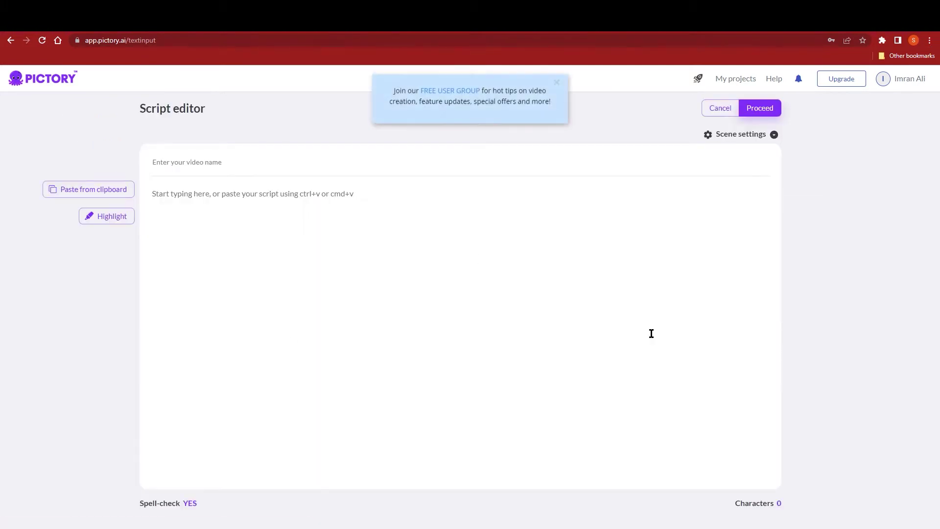
pyautogui.click(557, 82)
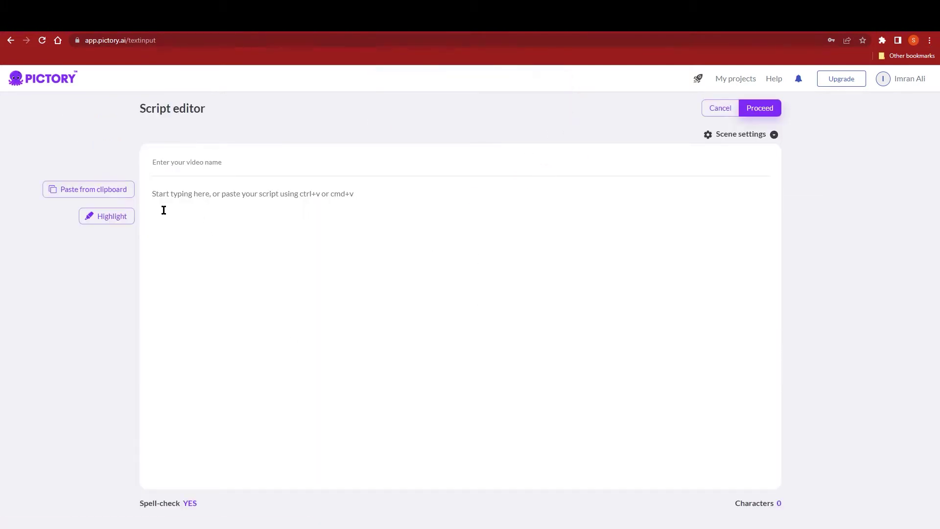
pyautogui.click(180, 203)
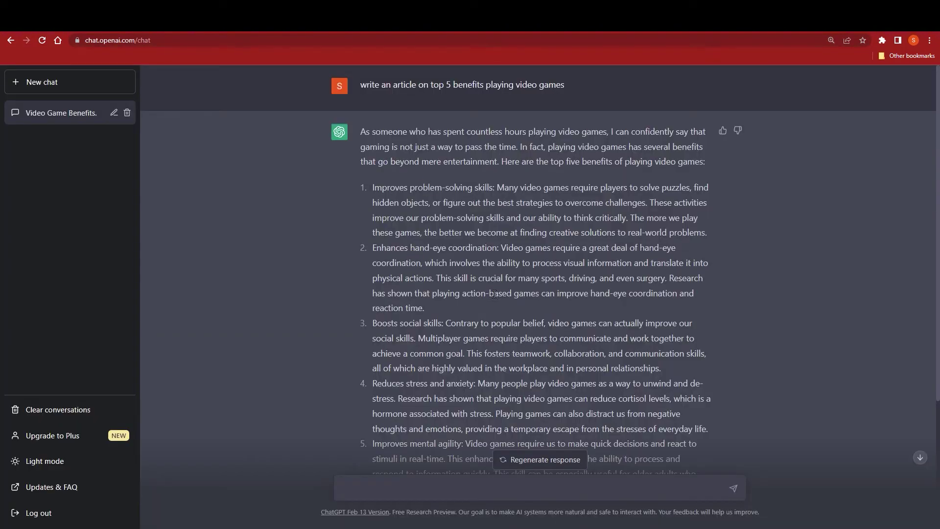
pyautogui.scroll(-1, 431, 257)
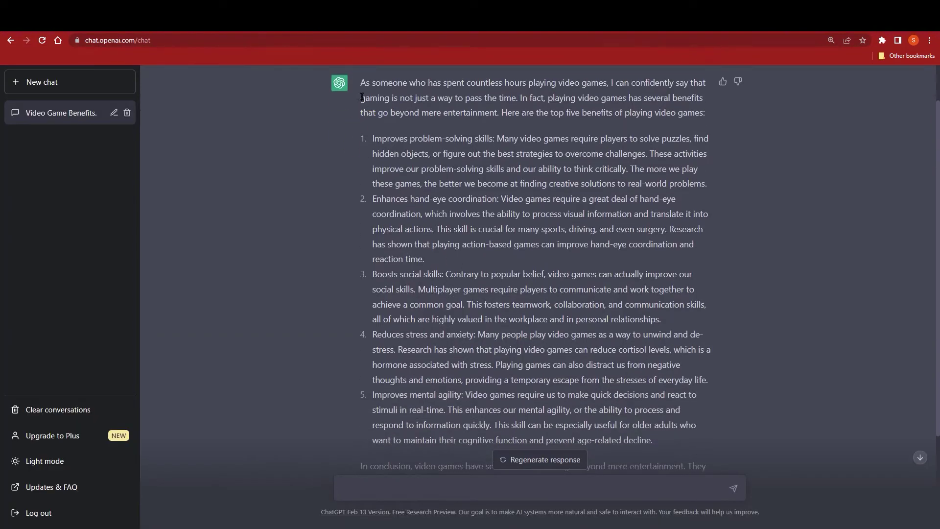
pyautogui.click(273, 33)
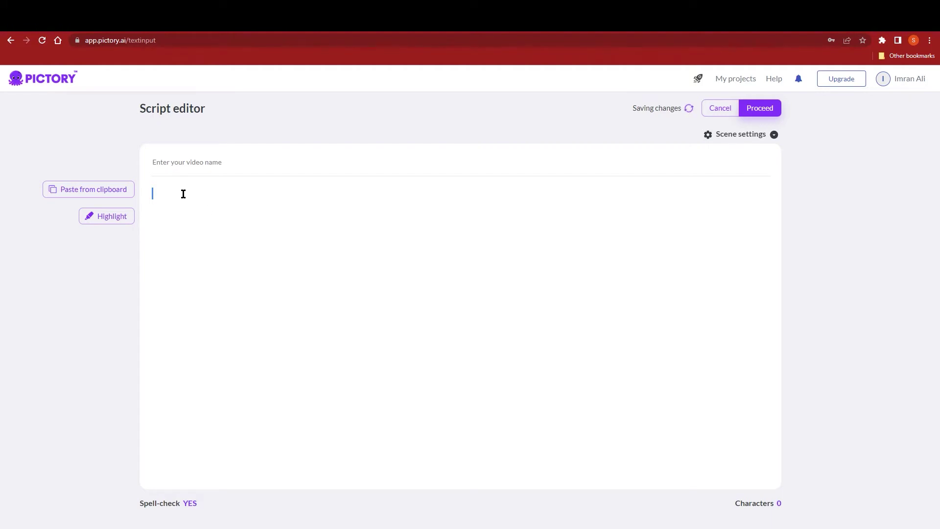
pyautogui.hotkey('ctrl', 'v')
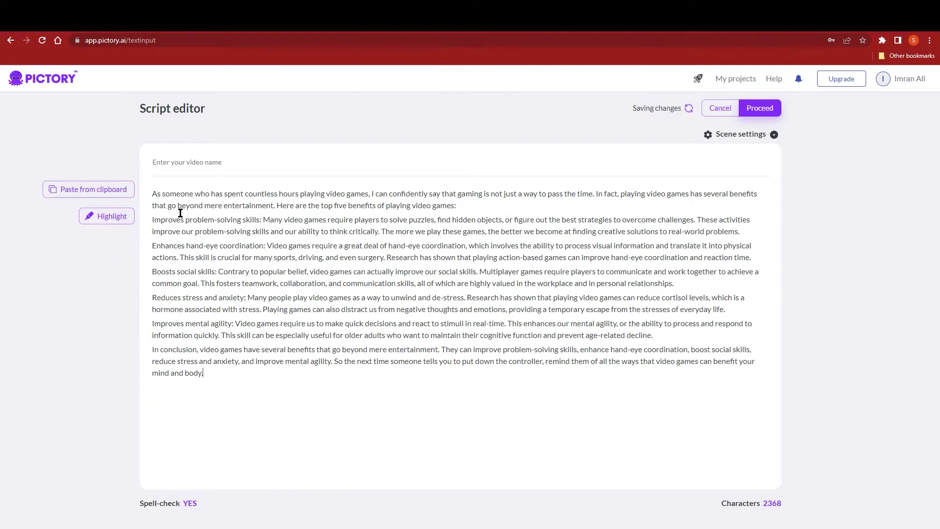
pyautogui.click(740, 133)
pyautogui.click(706, 136)
pyautogui.click(742, 134)
pyautogui.click(760, 120)
# Step: Review the Scene settings, keep the defaults, and proceed from the script to template selection
pyautogui.click(772, 135)
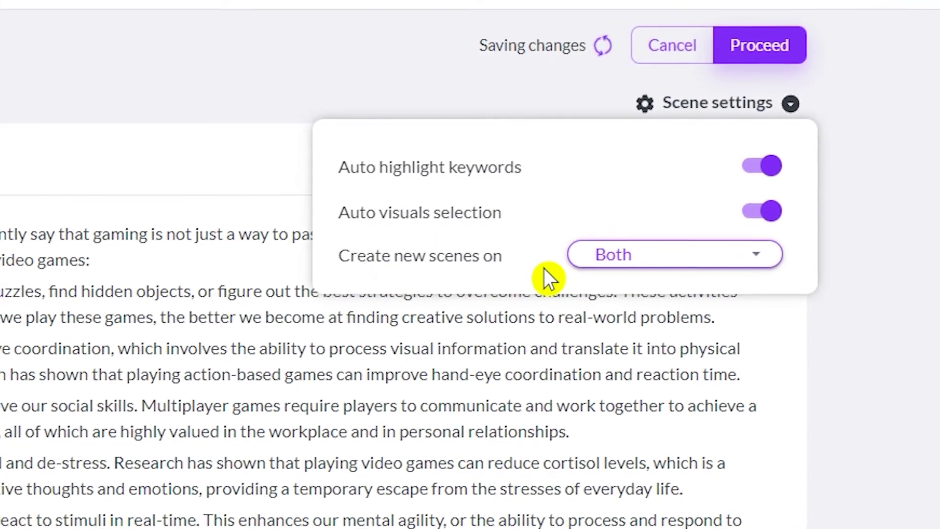
pyautogui.click(697, 250)
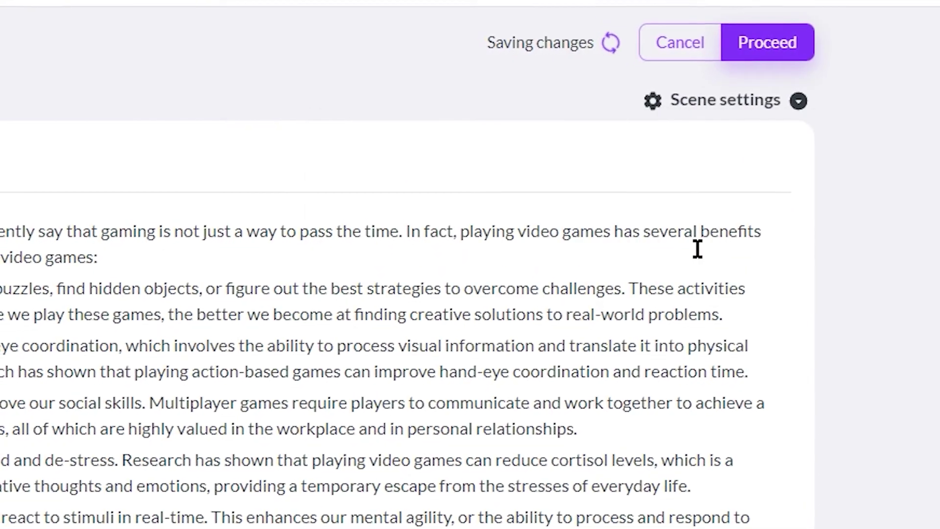
pyautogui.click(781, 50)
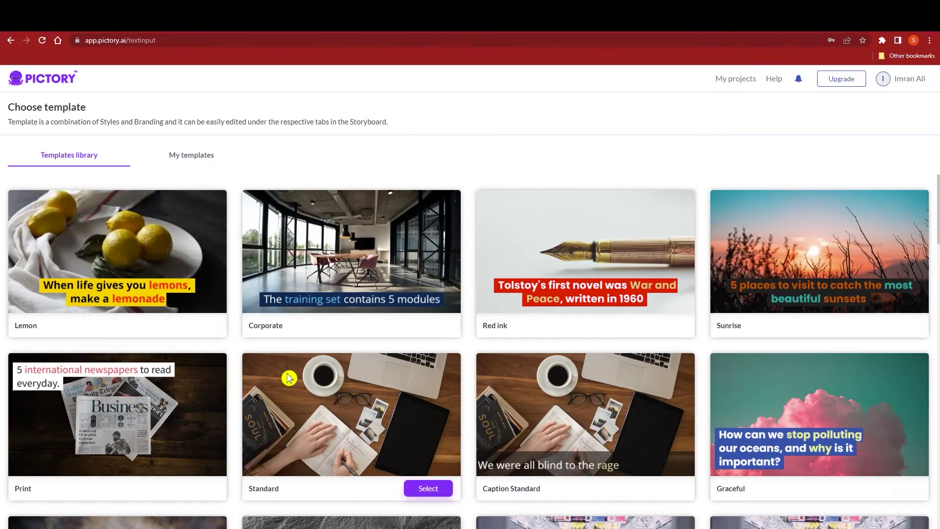
# Step: Browse the Templates library and select the Earth template
pyautogui.scroll(-1, 365, 399)
pyautogui.scroll(1, 130, 267)
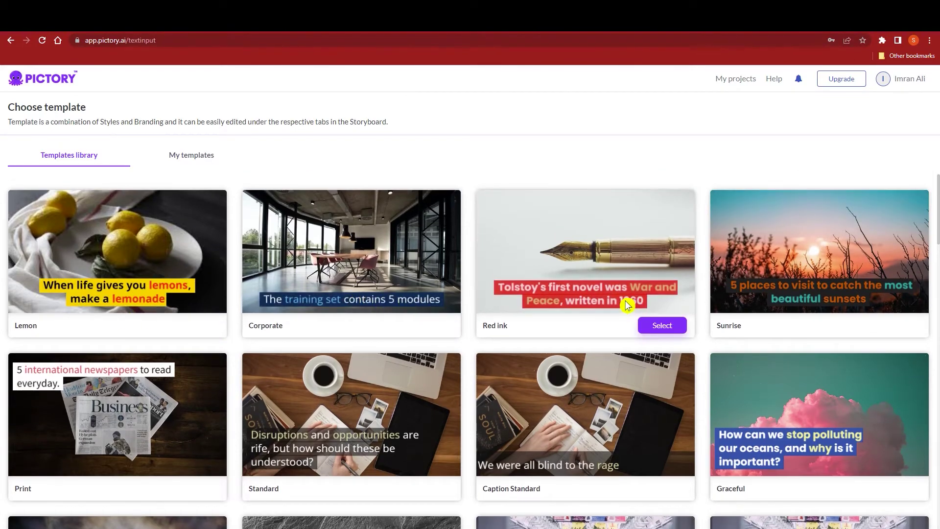
pyautogui.scroll(-3, 777, 324)
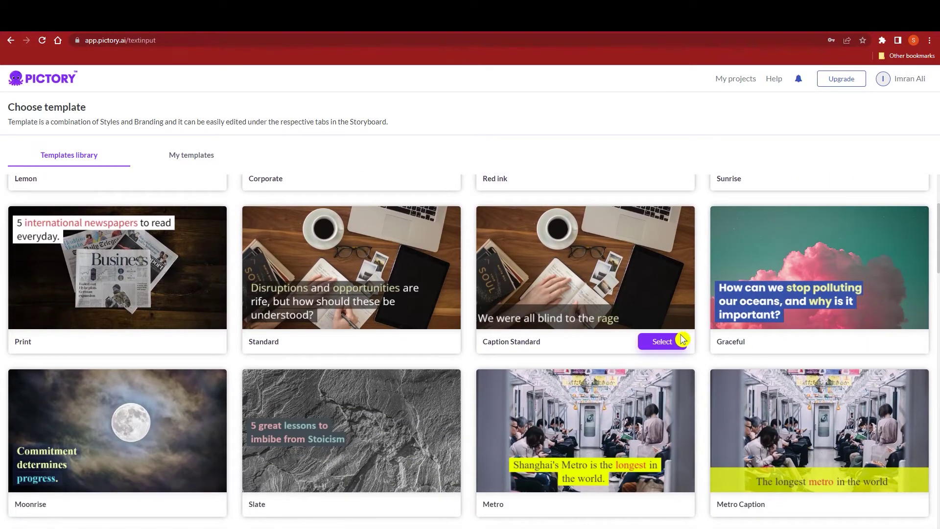
pyautogui.scroll(-2, 551, 388)
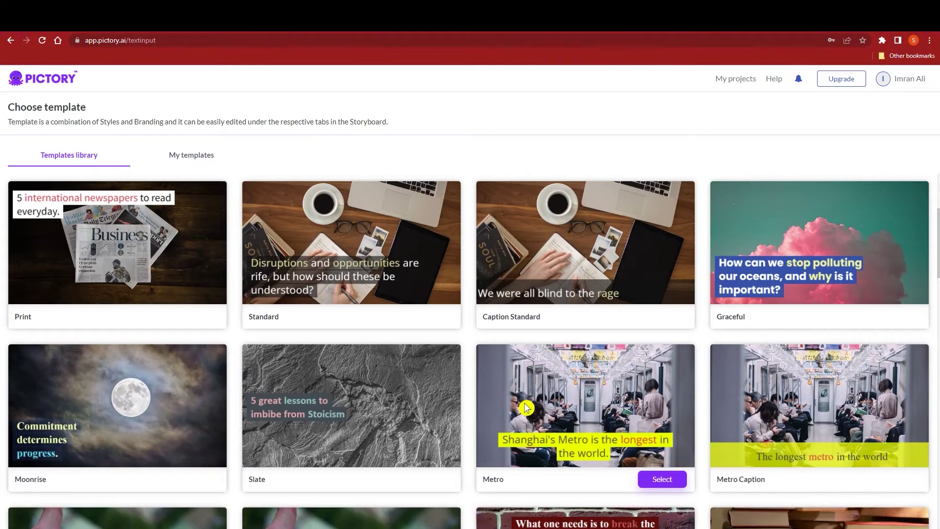
pyautogui.scroll(-5, 672, 431)
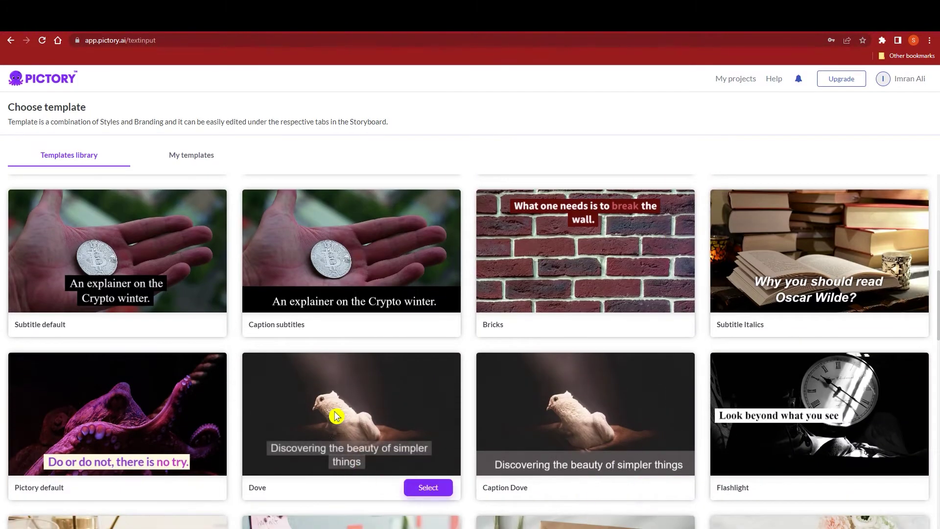
pyautogui.scroll(-4, 386, 422)
pyautogui.scroll(-5, 485, 451)
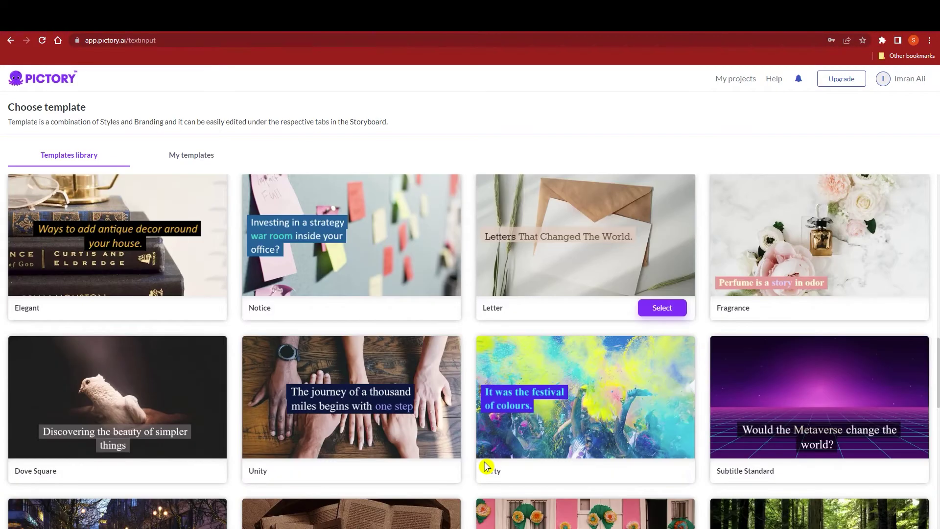
pyautogui.scroll(-4, 488, 466)
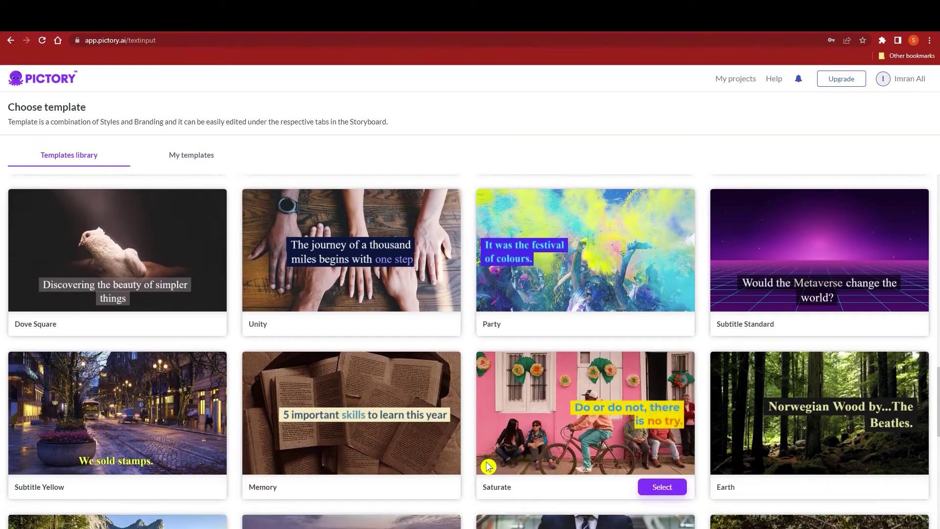
pyautogui.scroll(-6, 488, 466)
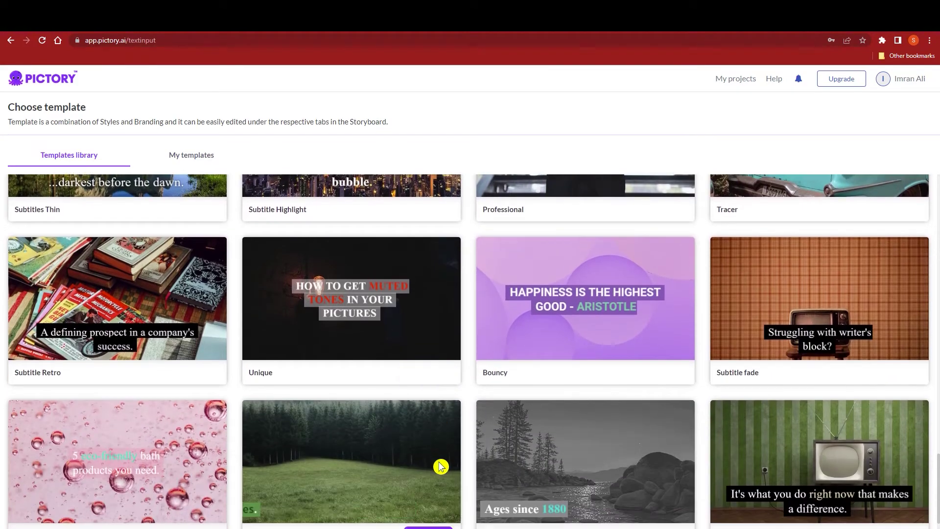
pyautogui.scroll(-1, 440, 466)
pyautogui.moveTo(537, 515)
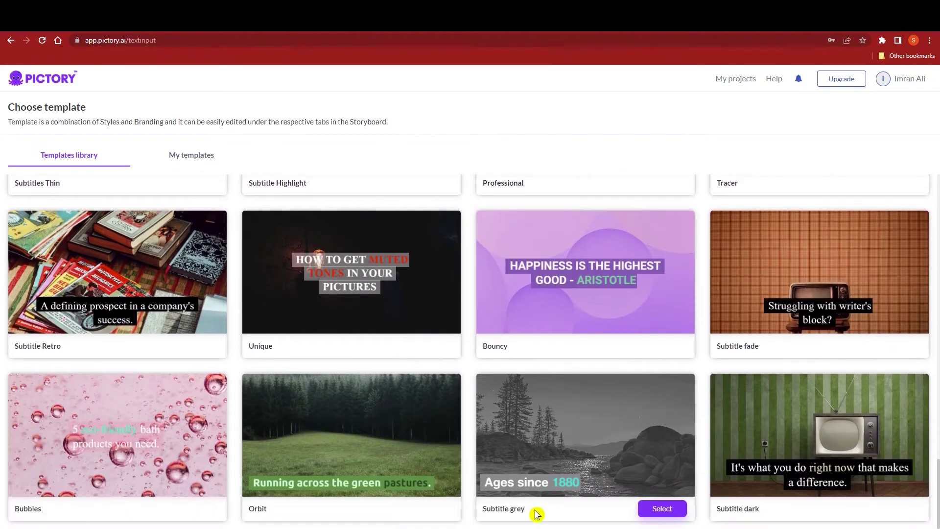
pyautogui.scroll(8, 296, 465)
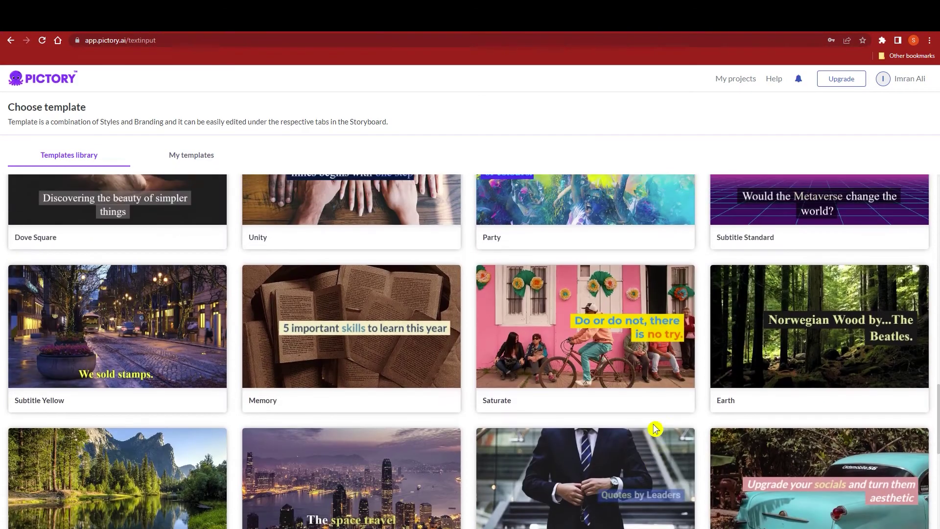
pyautogui.scroll(-3, 725, 440)
pyautogui.scroll(3, 794, 372)
pyautogui.moveTo(803, 284)
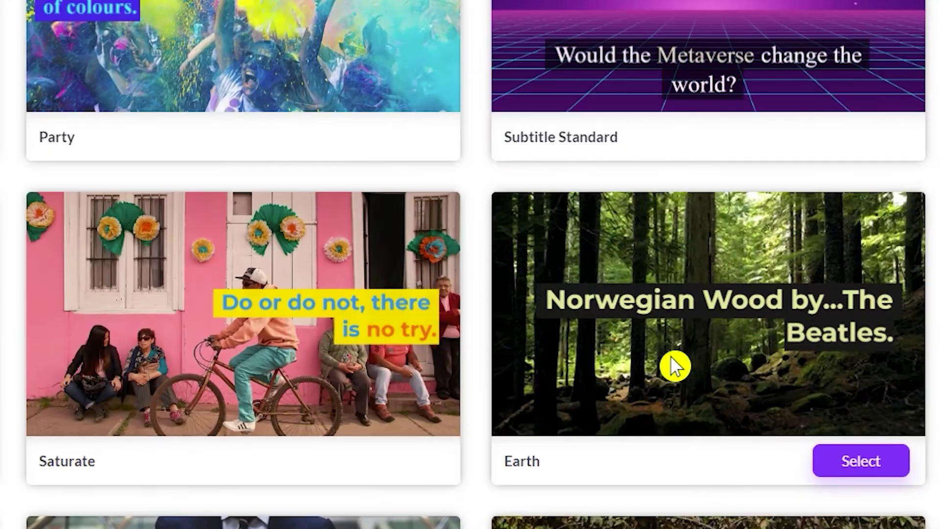
pyautogui.click(851, 469)
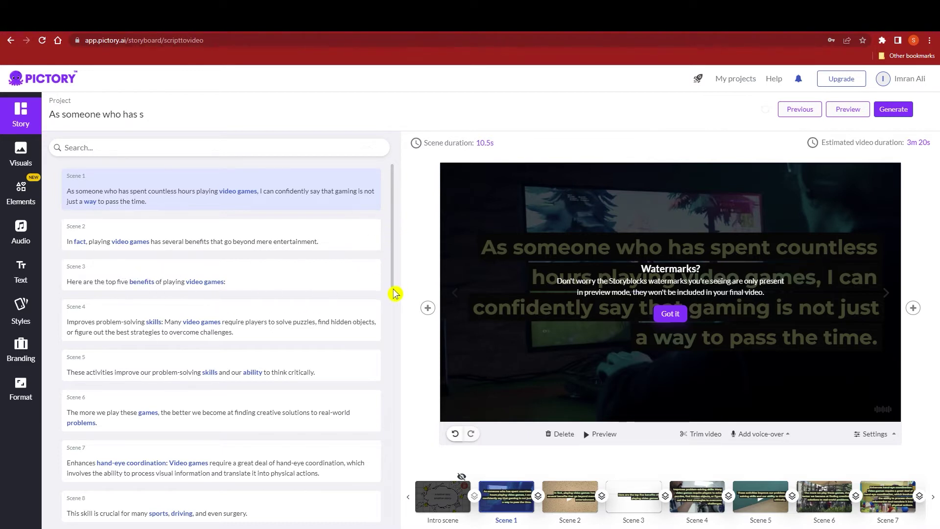
# Step: Scroll the page while the 16:9 Earth-template storyboard generates
pyautogui.scroll(-10, 350, 357)
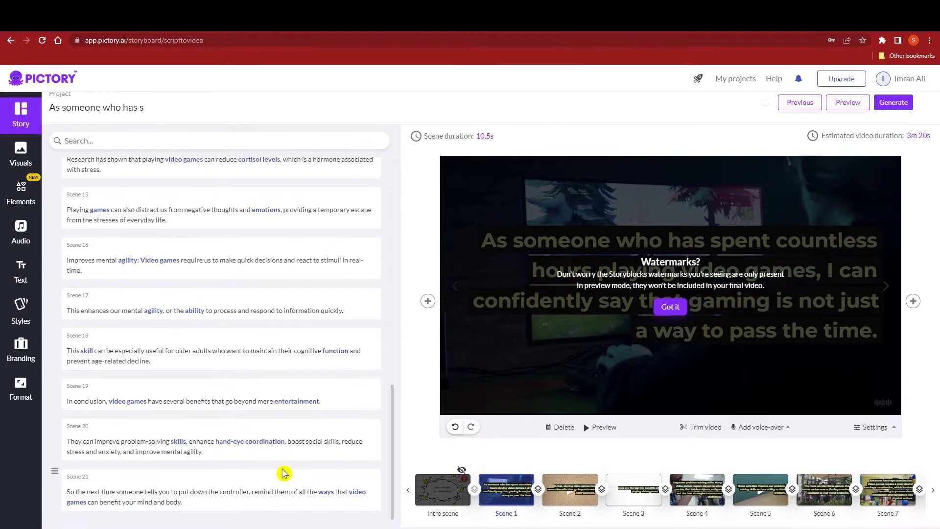
pyautogui.scroll(10, 255, 460)
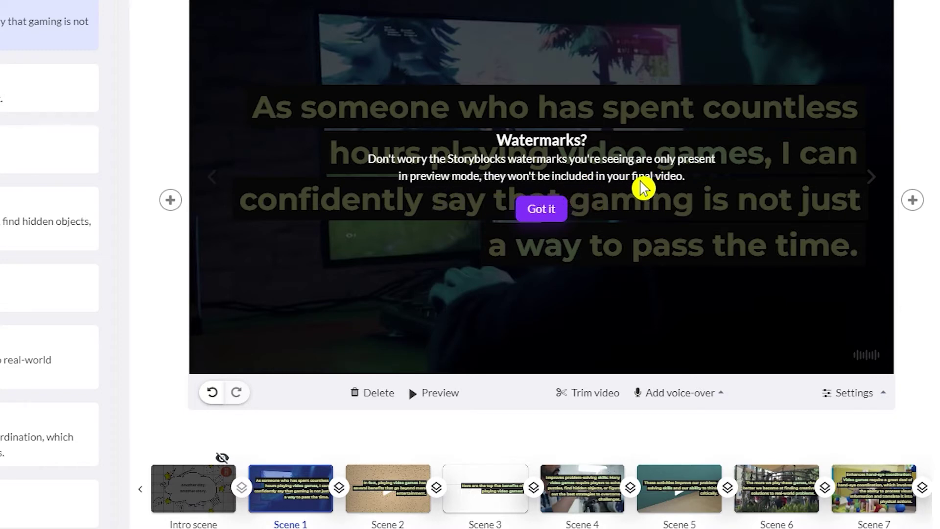
# Step: Dismiss the Watermarks notice, advance to Scene 2, and check the voice-over and insert-scene options
pyautogui.click(535, 209)
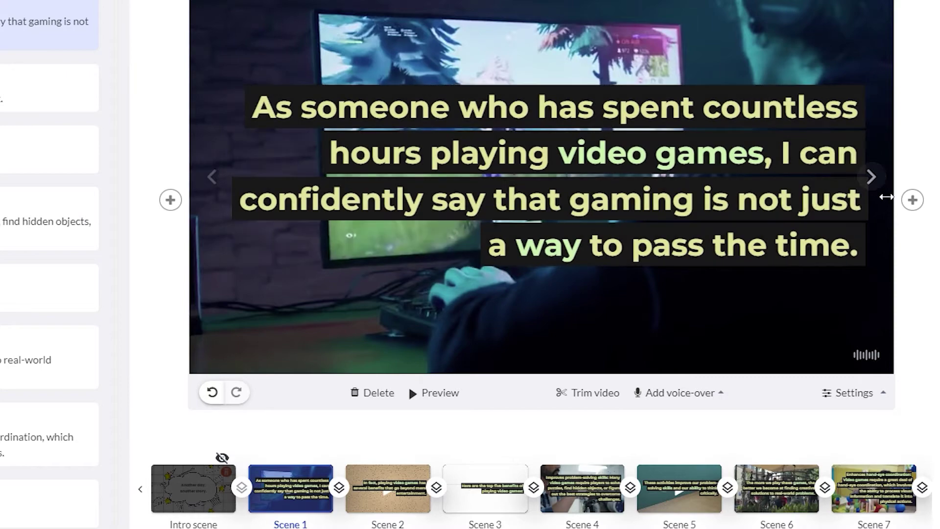
pyautogui.click(872, 177)
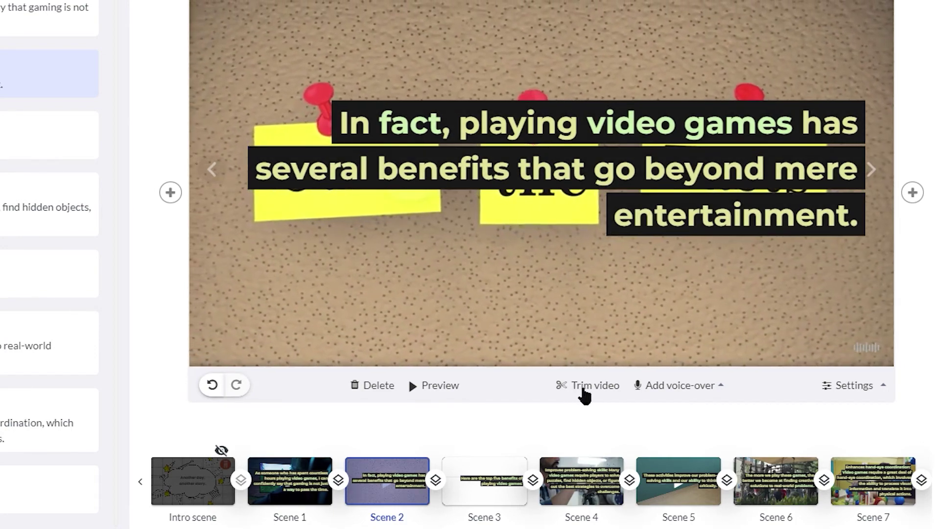
pyautogui.click(678, 385)
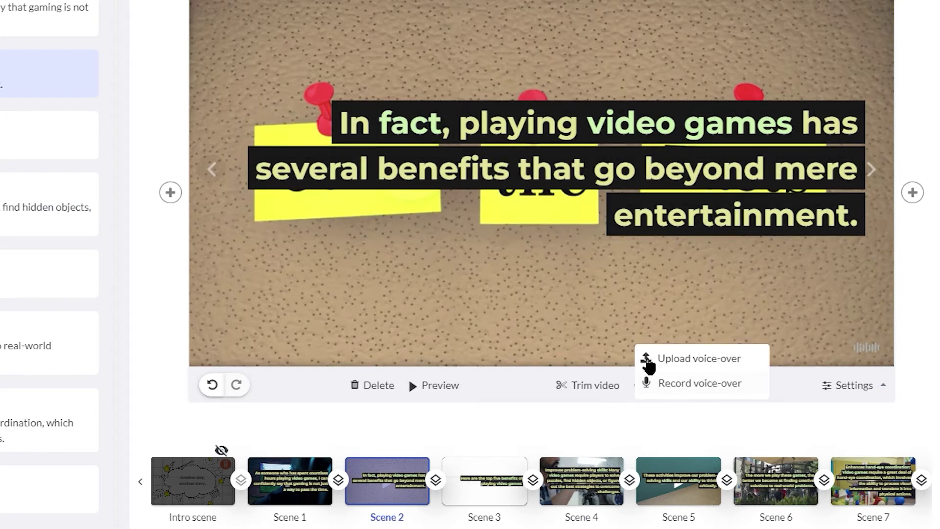
pyautogui.click(913, 193)
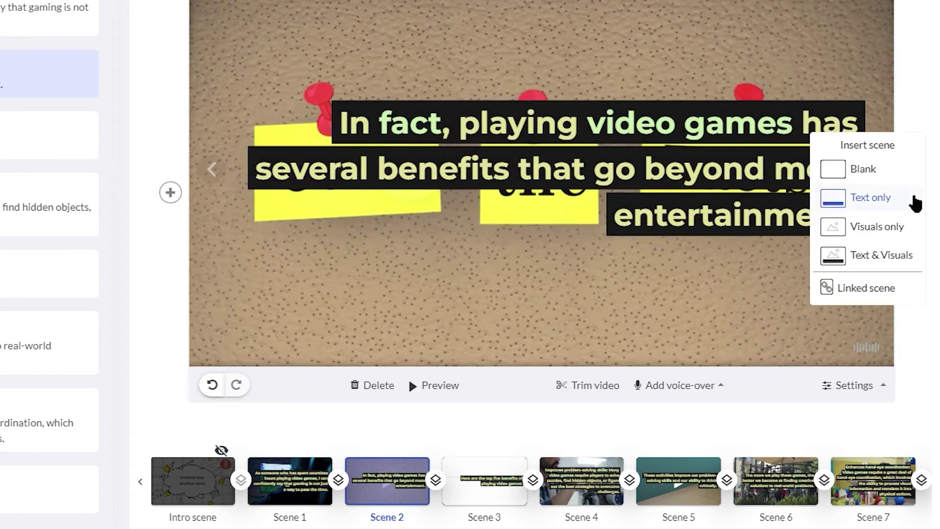
pyautogui.click(906, 166)
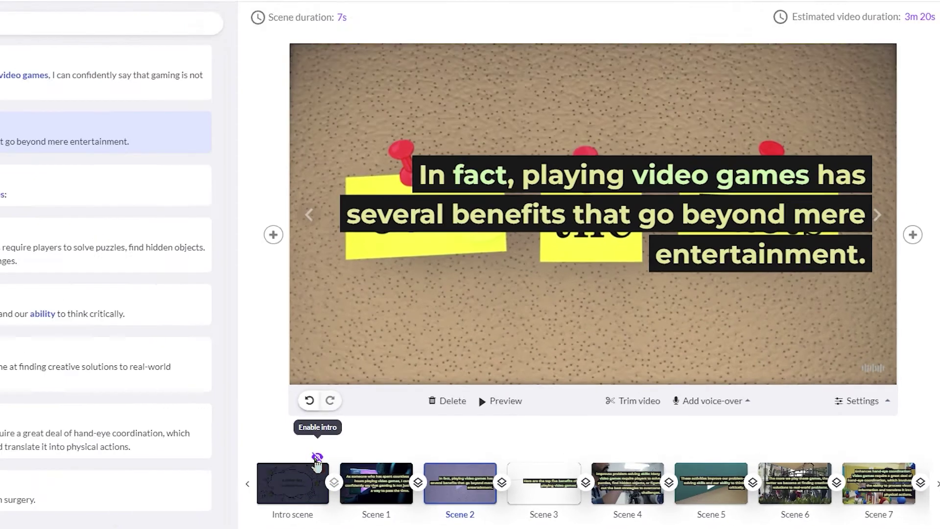
# Step: Enable the 'Another day, another story.' intro scene, review its branding, then hide it again
pyautogui.click(221, 450)
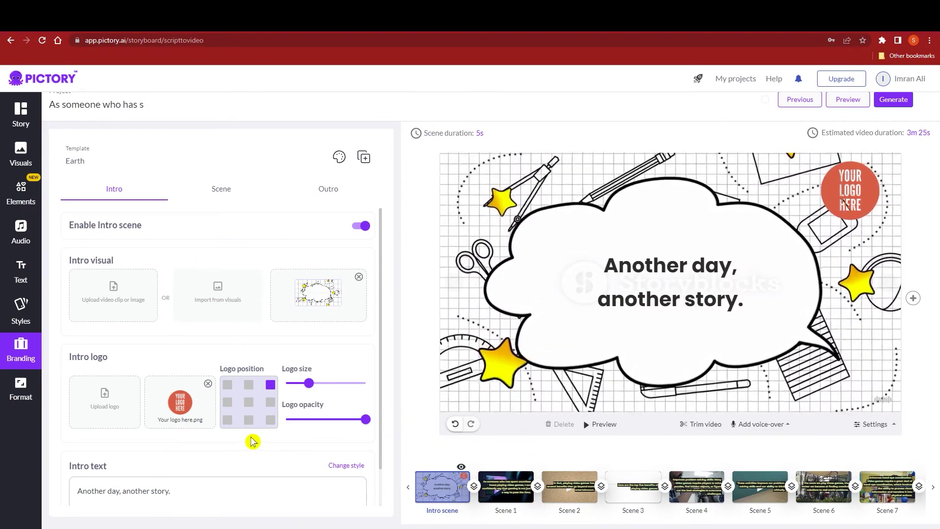
pyautogui.scroll(-1, 150, 403)
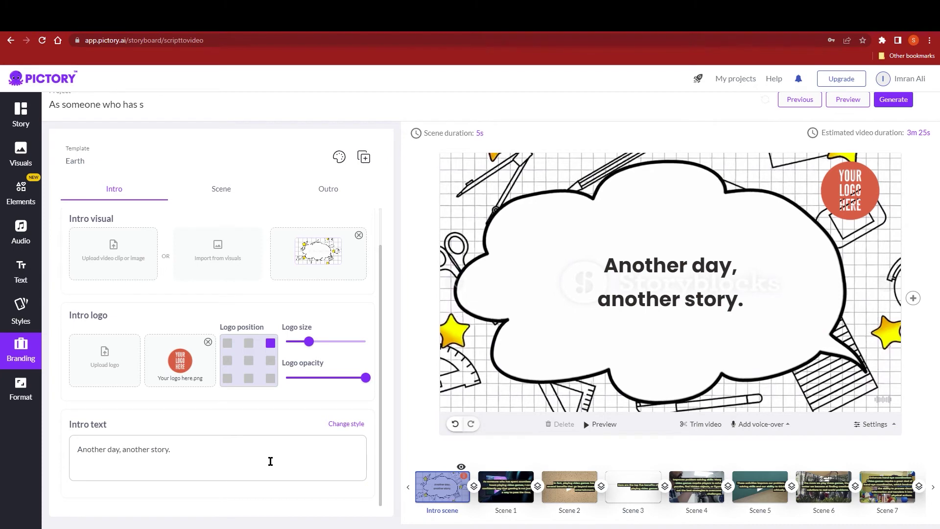
pyautogui.click(461, 467)
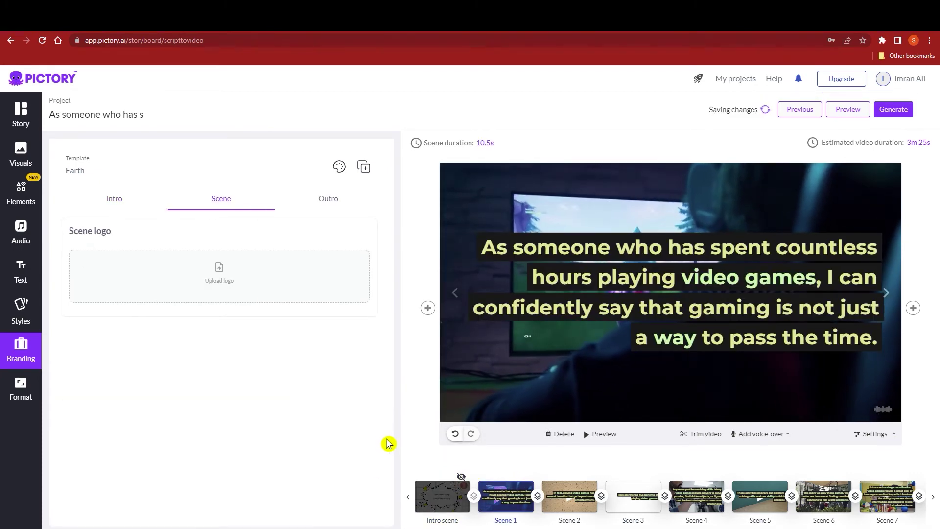
# Step: View the Intro and Scene branding settings and select the preview caption
pyautogui.click(75, 198)
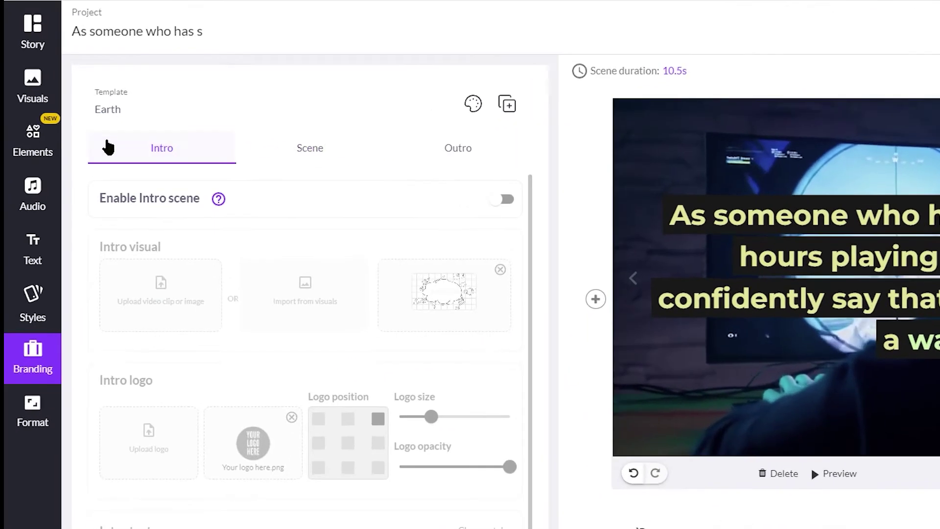
pyautogui.click(313, 147)
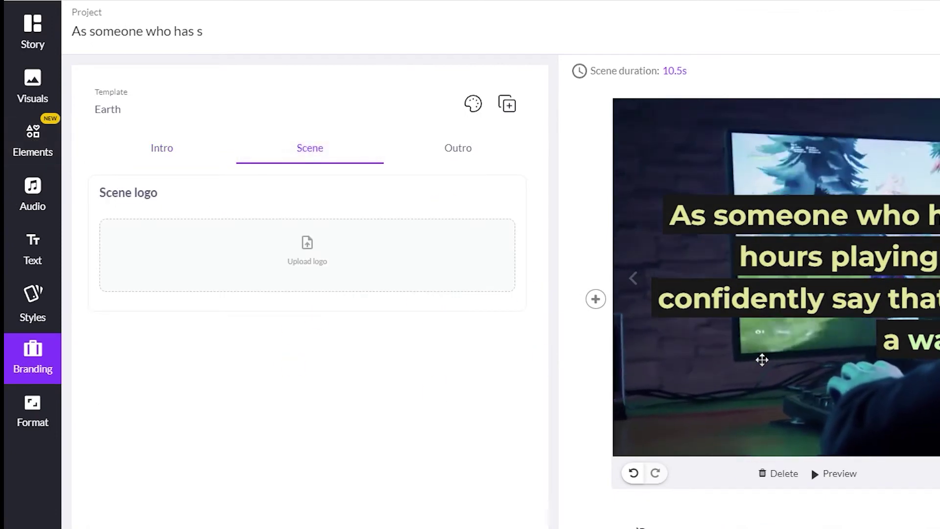
pyautogui.click(720, 306)
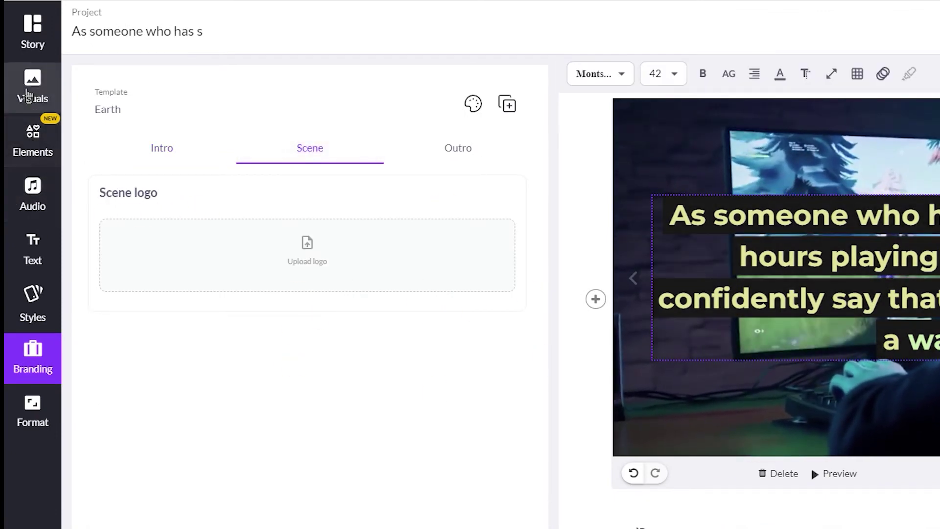
# Step: Return to the scene script list and open the Scene 1 caption's alignment and text colour options
pyautogui.click(29, 37)
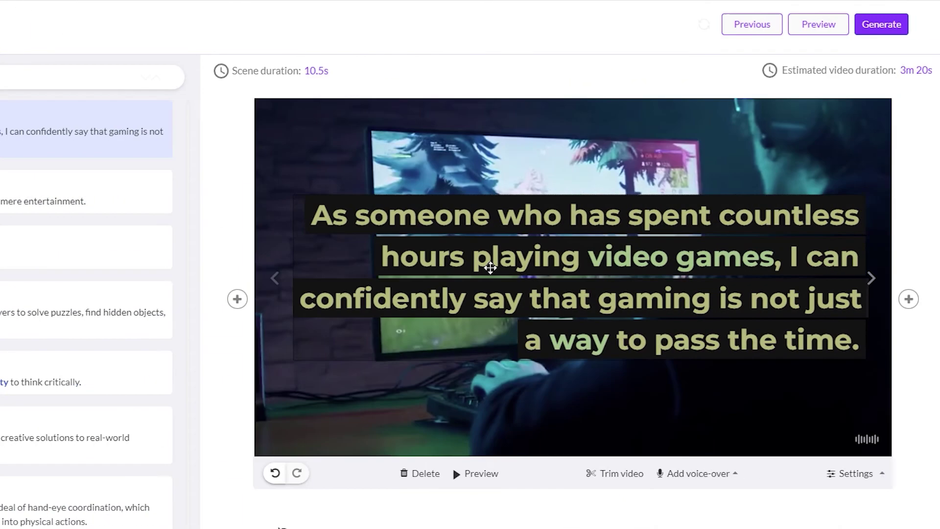
pyautogui.click(842, 266)
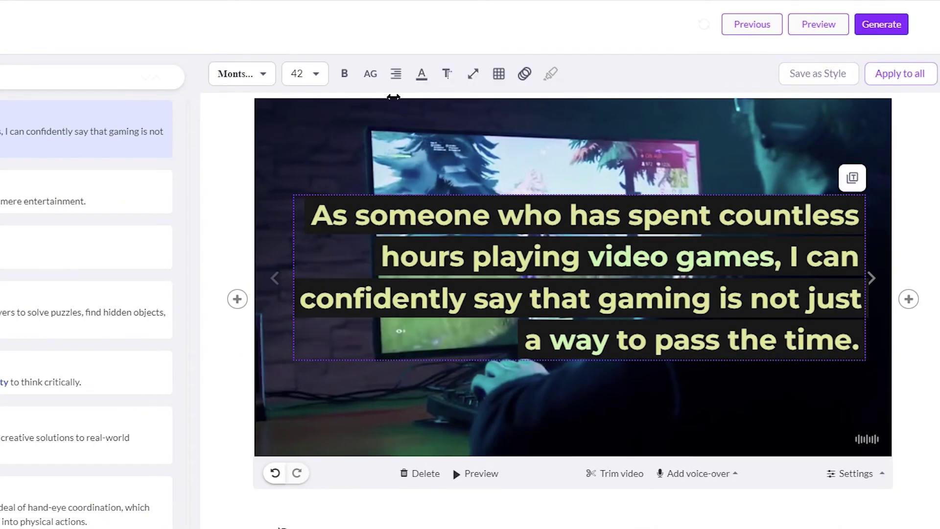
pyautogui.click(755, 74)
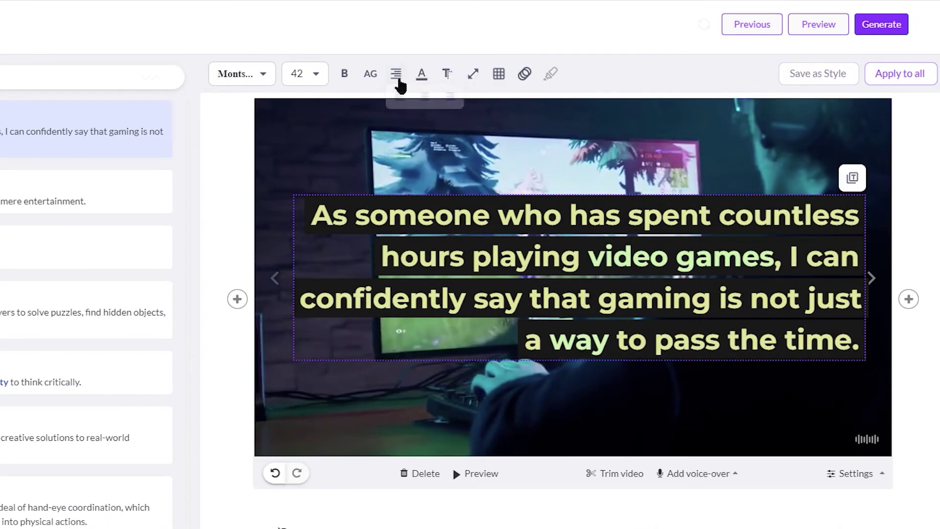
pyautogui.click(422, 78)
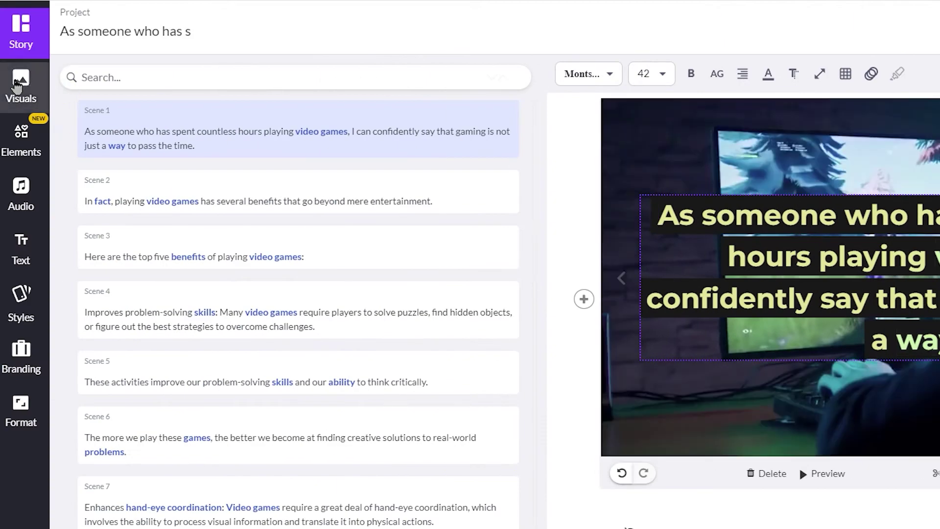
# Step: Scroll through the stock visuals library, then the background textures and solid colours
pyautogui.click(17, 87)
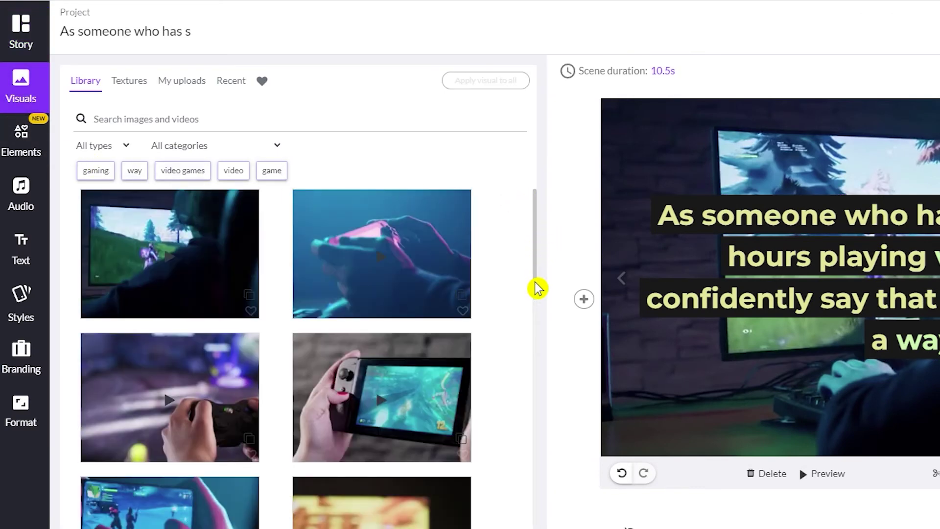
pyautogui.scroll(-5, 534, 294)
pyautogui.scroll(-5, 529, 319)
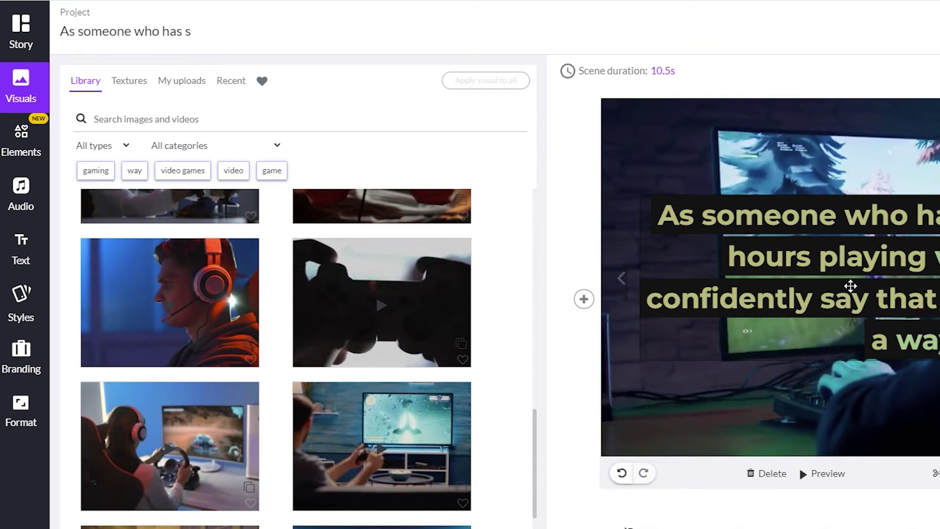
pyautogui.scroll(-10, 329, 413)
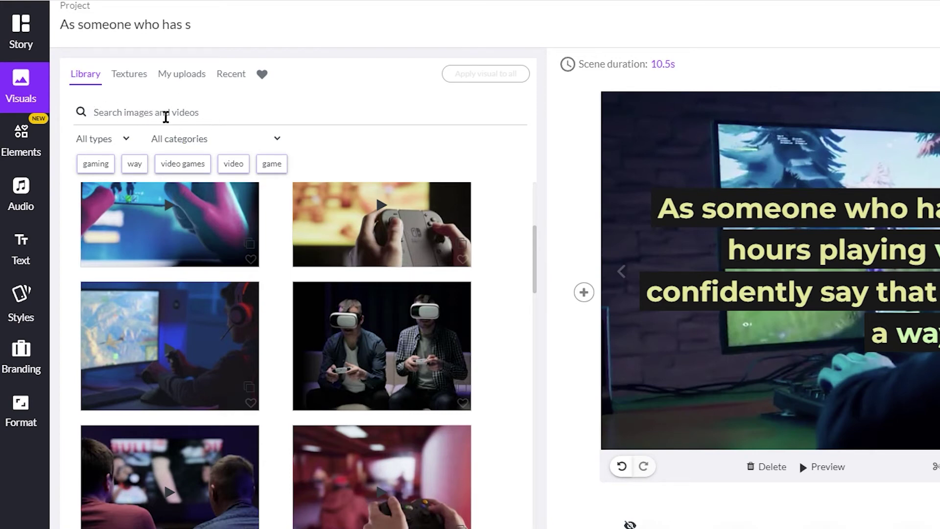
pyautogui.click(135, 78)
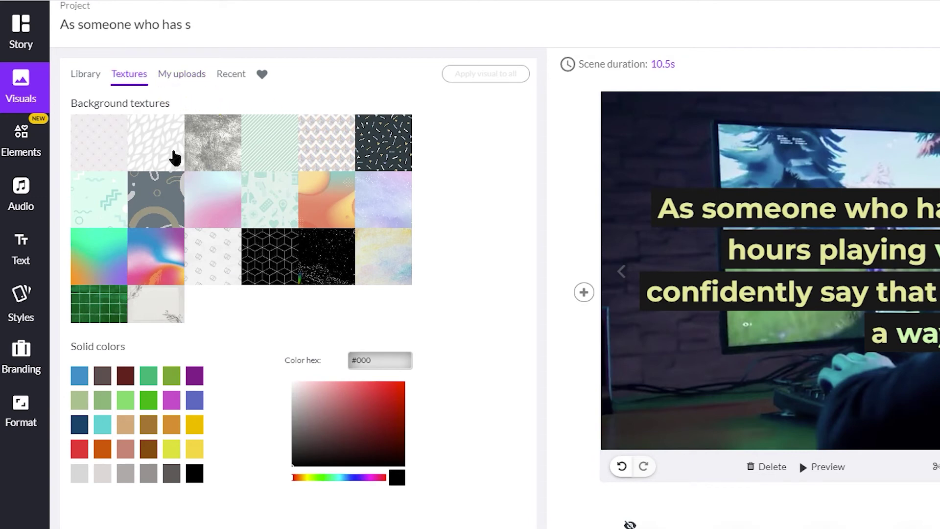
# Step: Look over the Elements GIFs and emojis, then bring up the background music library
pyautogui.click(20, 151)
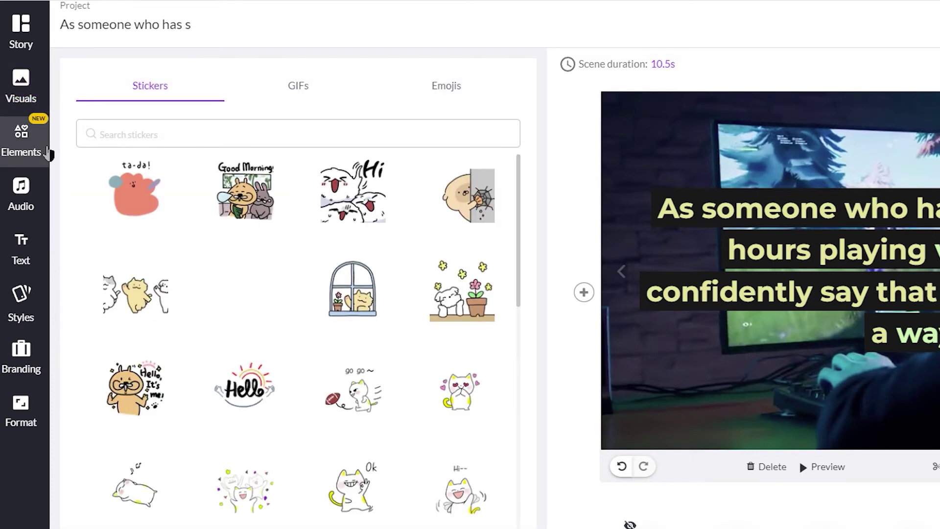
pyautogui.click(312, 90)
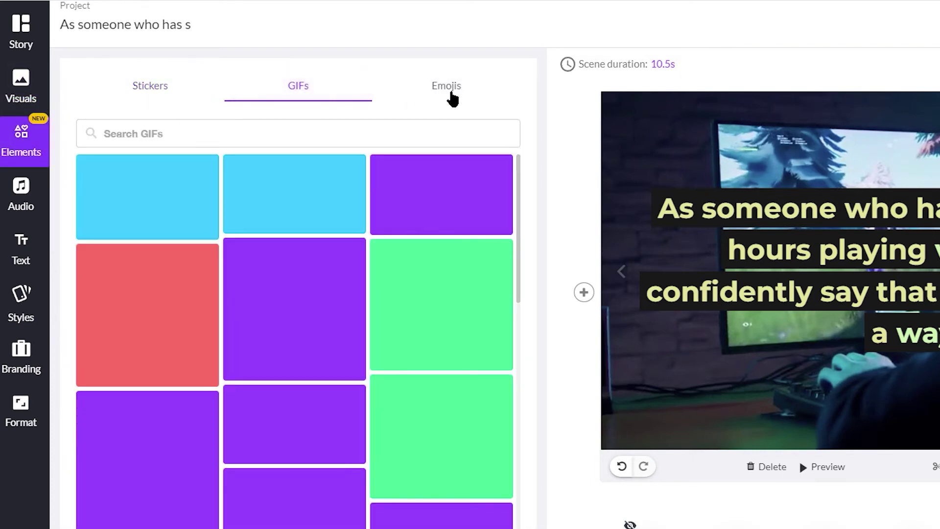
pyautogui.click(448, 95)
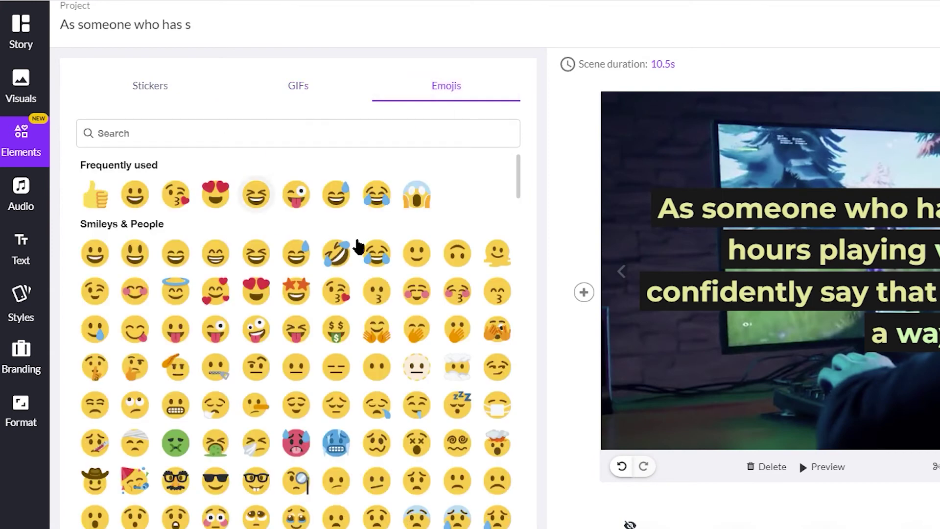
pyautogui.click(20, 208)
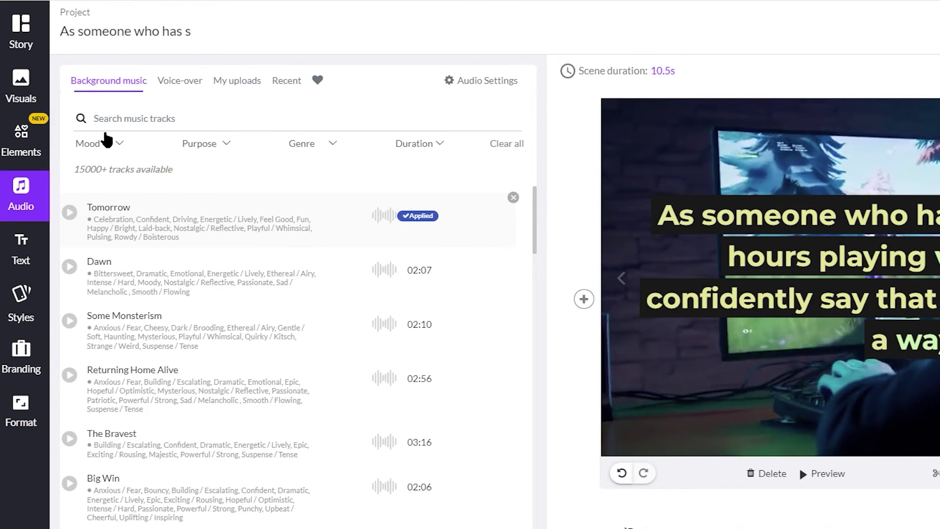
# Step: Scroll down the Background music track list
pyautogui.scroll(-20, 364, 237)
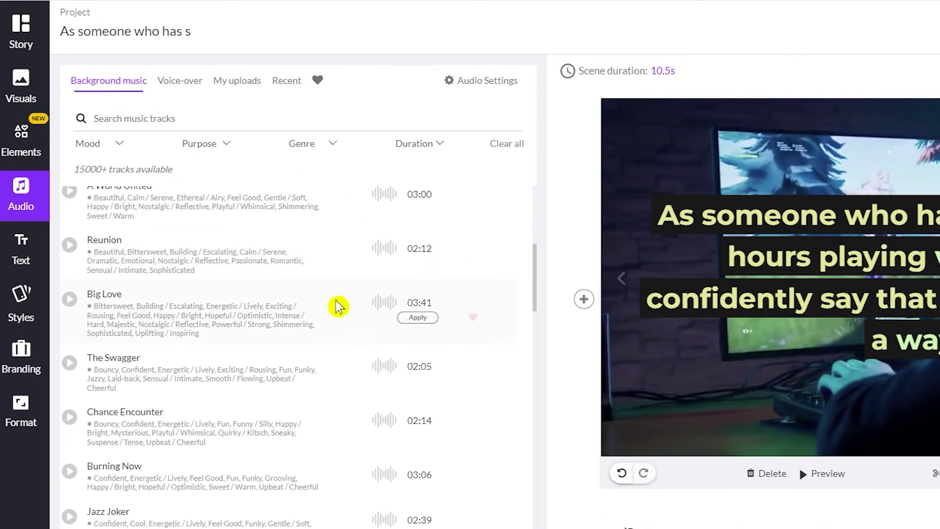
pyautogui.scroll(-1, 436, 309)
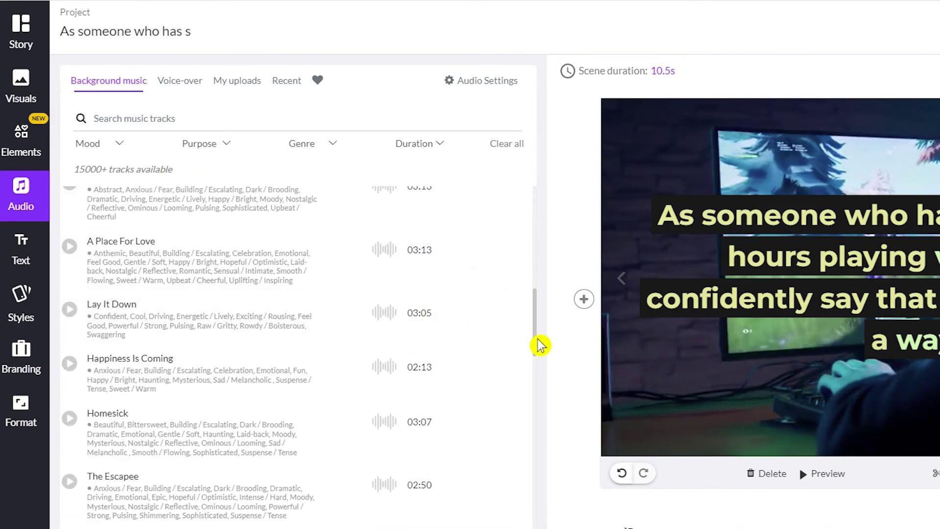
pyautogui.scroll(-10, 357, 390)
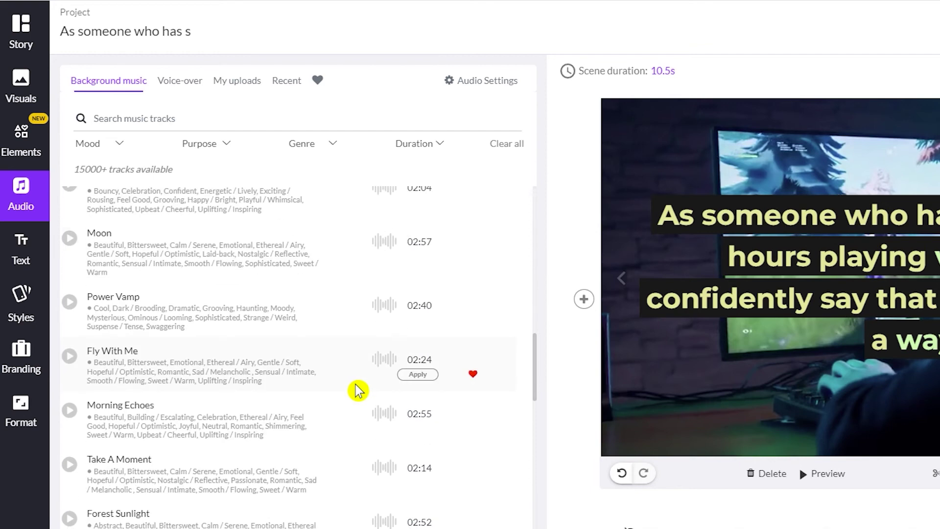
pyautogui.scroll(-4, 389, 361)
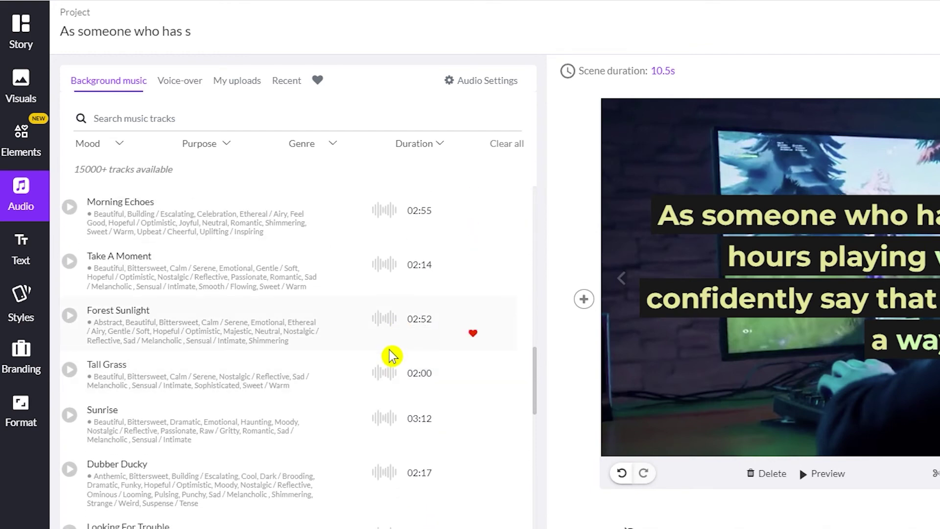
pyautogui.scroll(-7, 389, 357)
# Step: Browse the Voice-over AI voices, grouped from US to New Zealand English
pyautogui.click(175, 90)
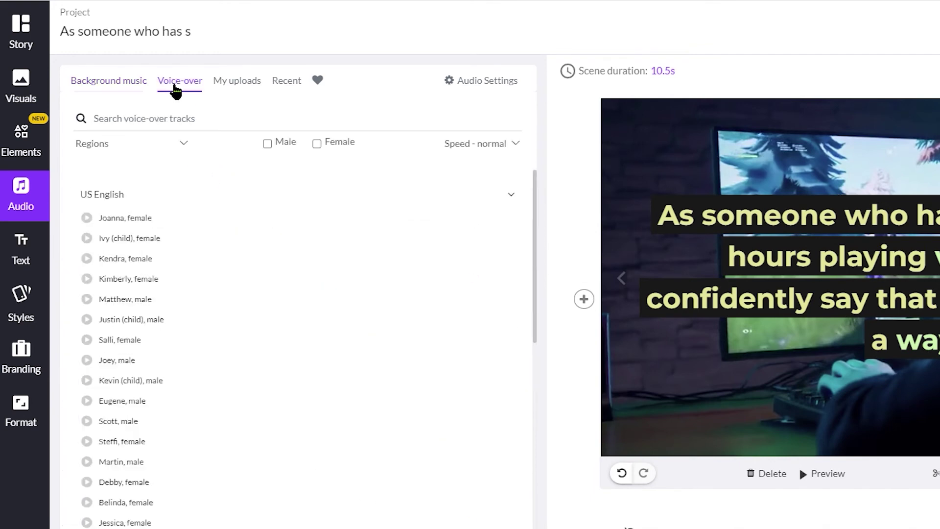
pyautogui.scroll(-1, 185, 225)
pyautogui.scroll(-5, 186, 233)
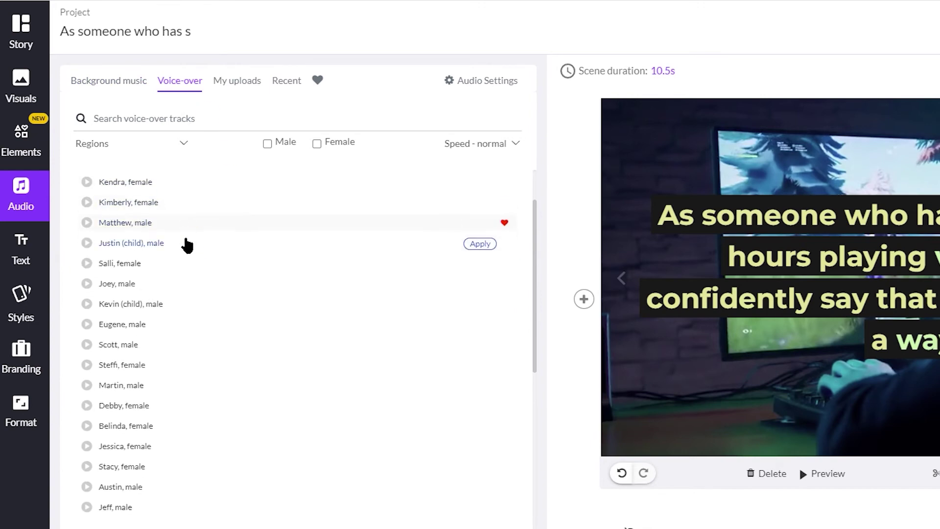
pyautogui.scroll(8, 195, 250)
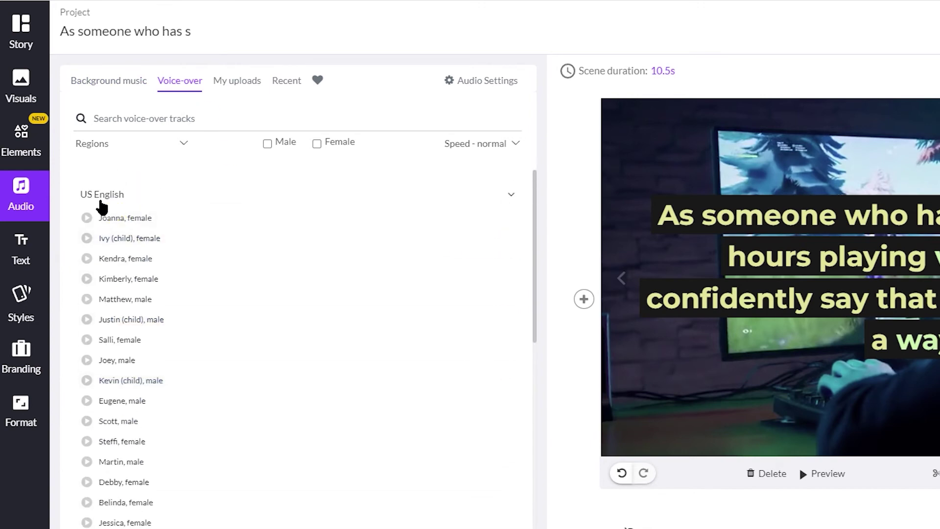
pyautogui.scroll(-8, 147, 284)
pyautogui.scroll(-3, 88, 416)
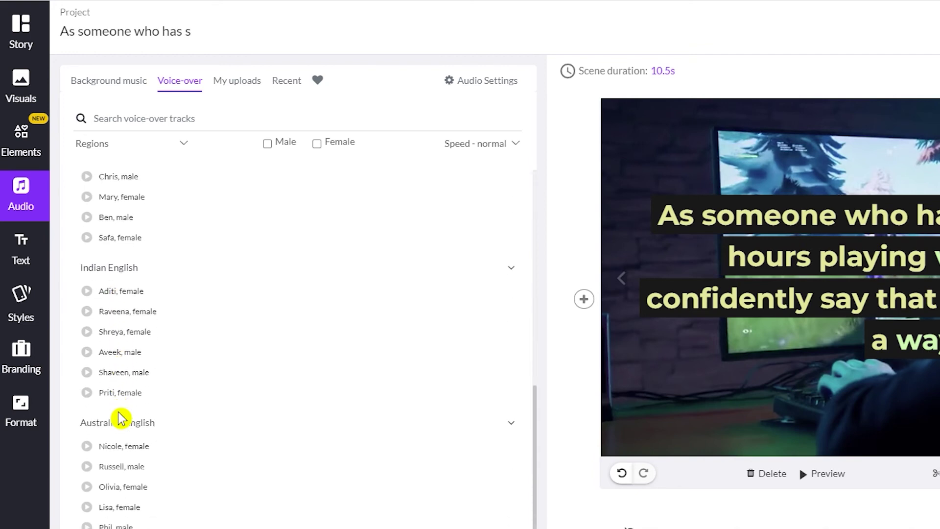
pyautogui.scroll(-3, 105, 434)
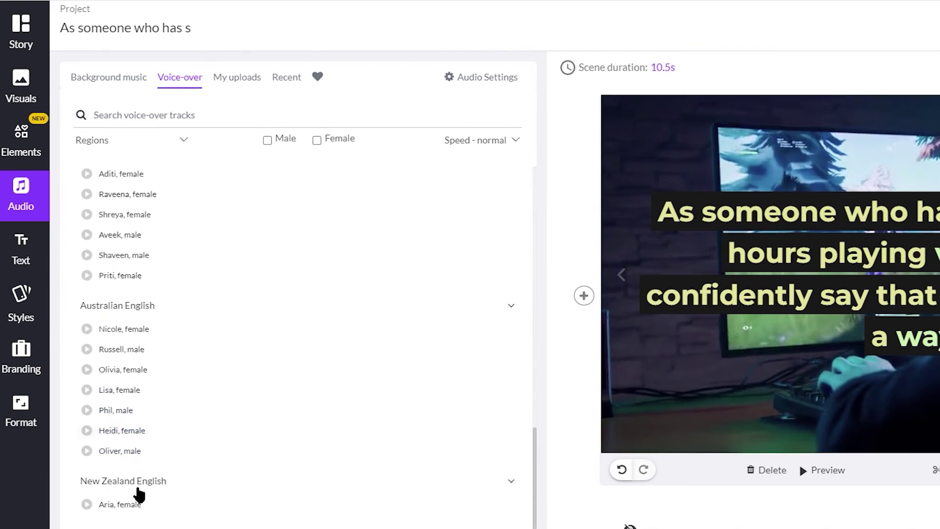
pyautogui.scroll(15, 191, 502)
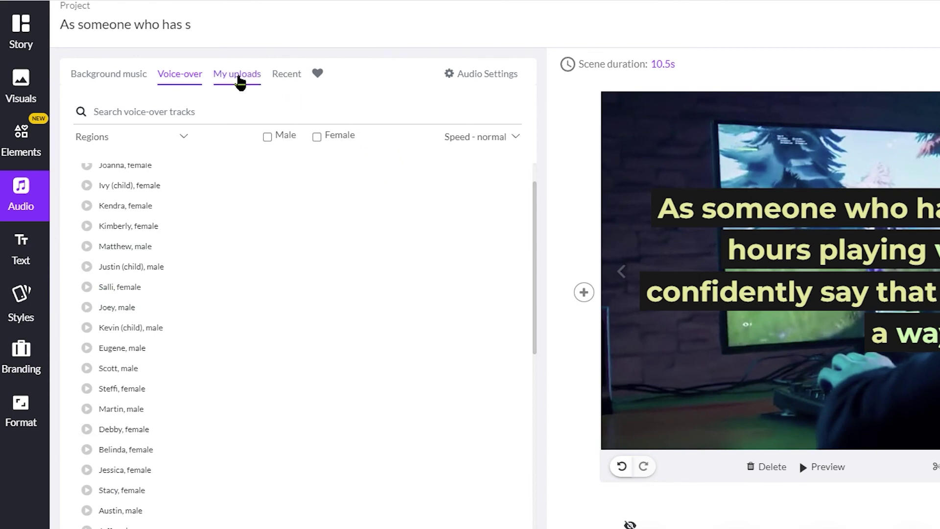
# Step: Look through the Text, Styles and Branding options, ending on Format with 720p and 16:9 Landscape
pyautogui.click(21, 250)
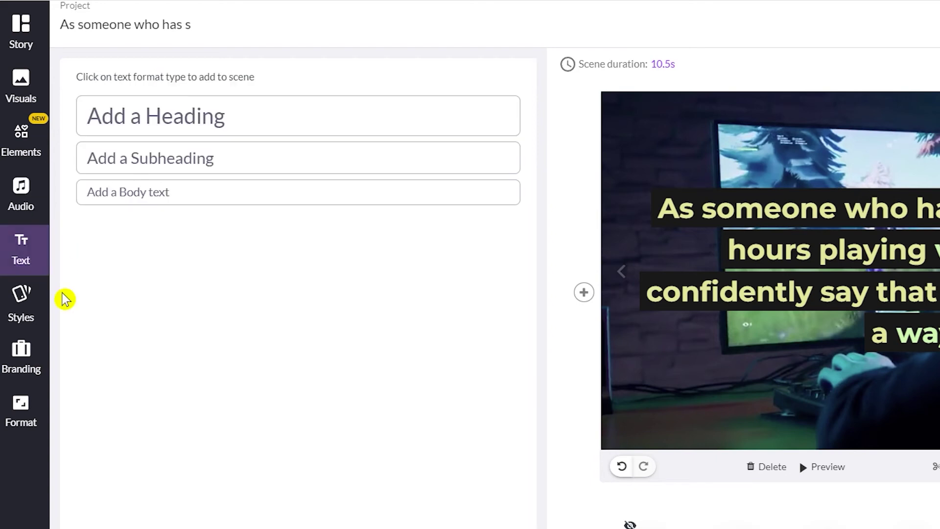
pyautogui.click(32, 297)
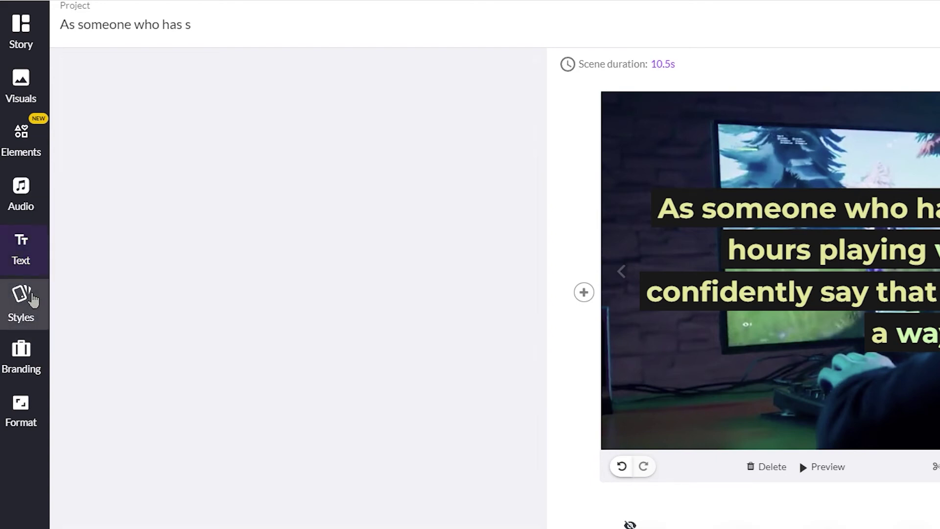
pyautogui.click(28, 360)
pyautogui.click(28, 422)
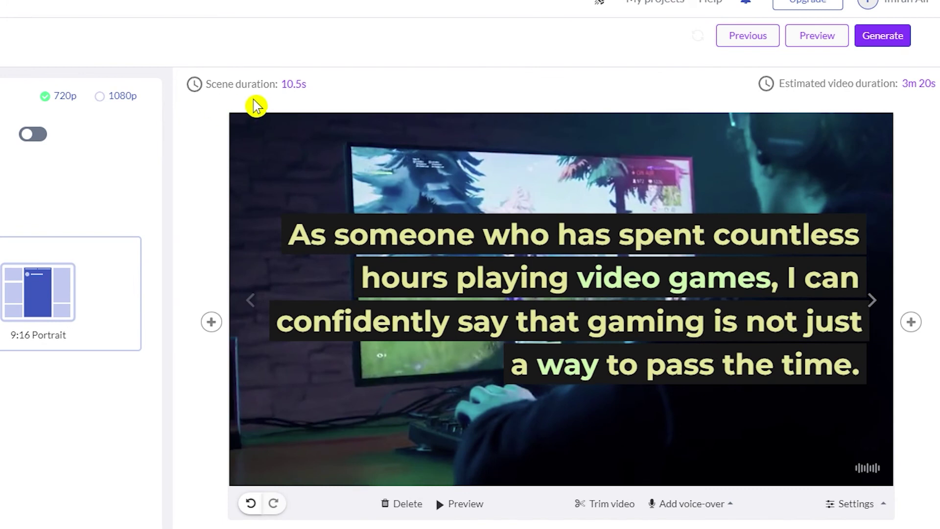
# Step: Check the first scene's duration, then move to the second scene lasting 7 seconds
pyautogui.click(652, 65)
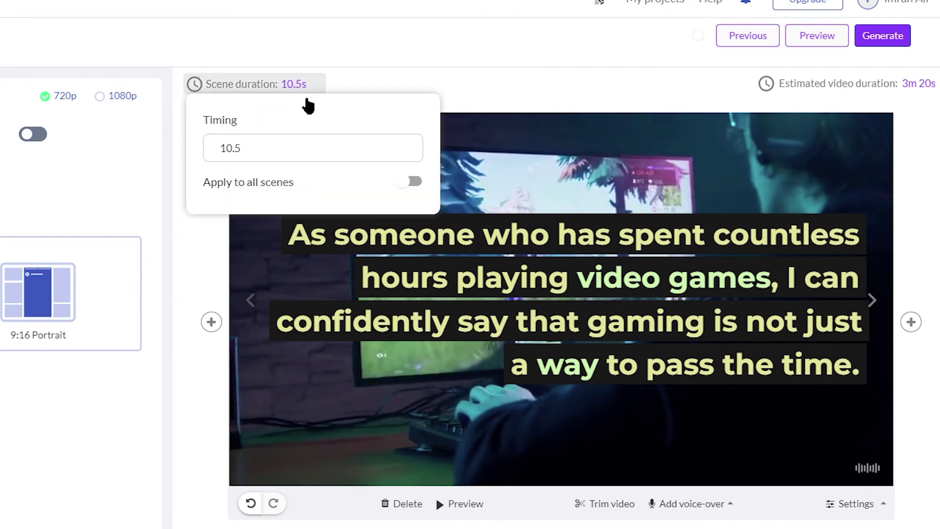
pyautogui.click(371, 300)
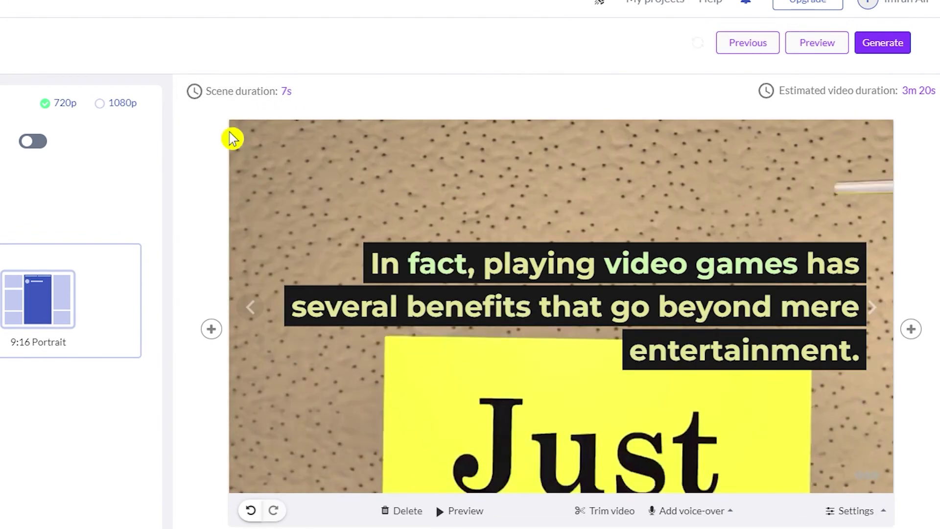
pyautogui.click(281, 85)
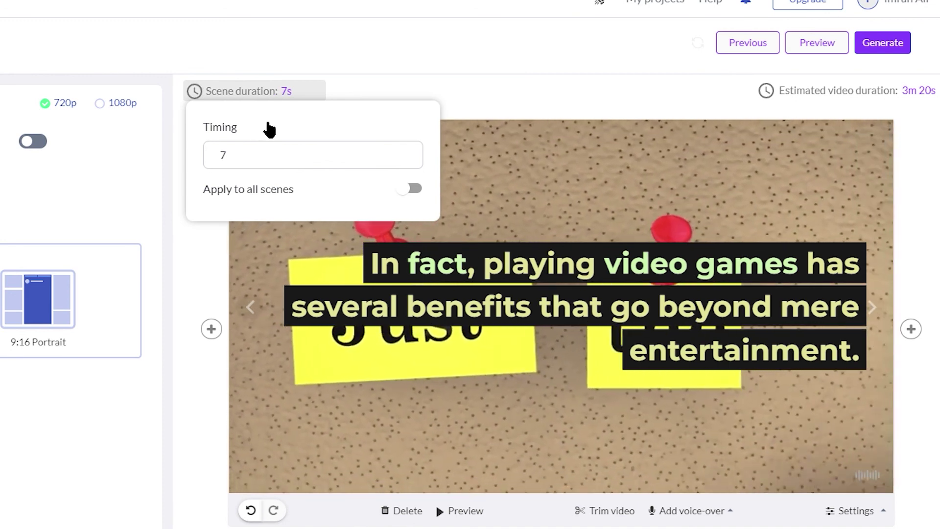
pyautogui.click(607, 105)
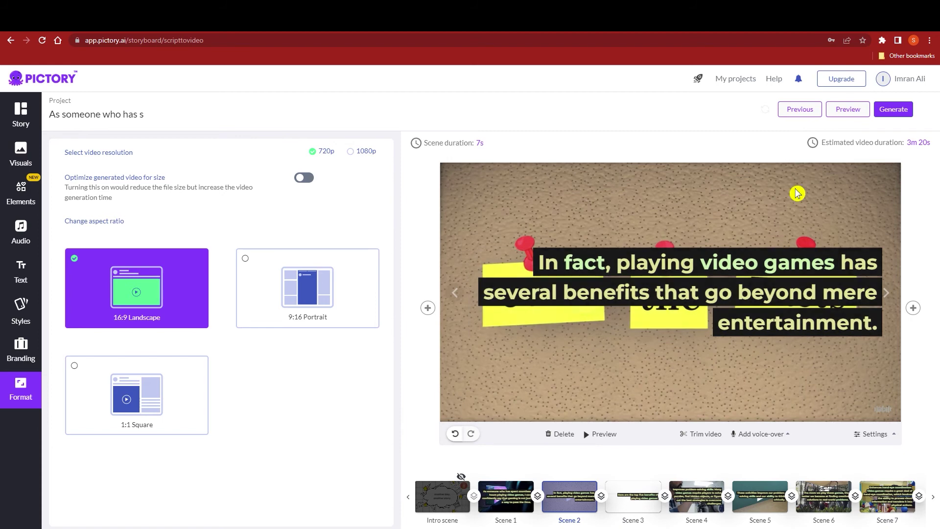
pyautogui.click(390, 36)
pyautogui.scroll(-5, 593, 326)
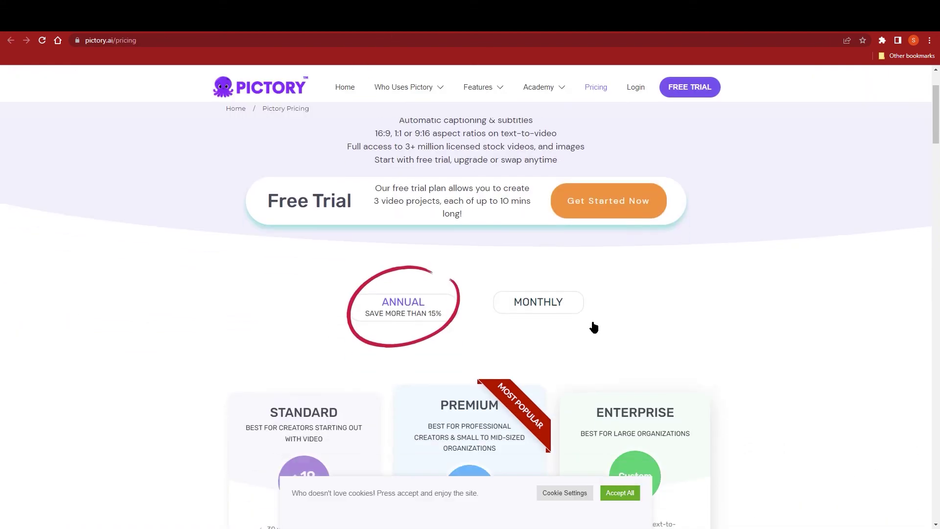
pyautogui.scroll(-2, 742, 330)
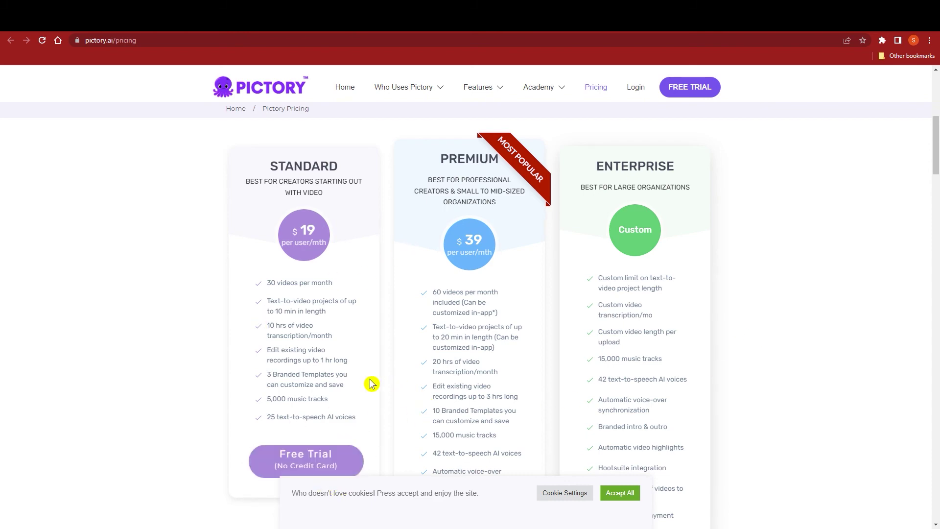
pyautogui.scroll(3, 368, 383)
pyautogui.scroll(-3, 571, 273)
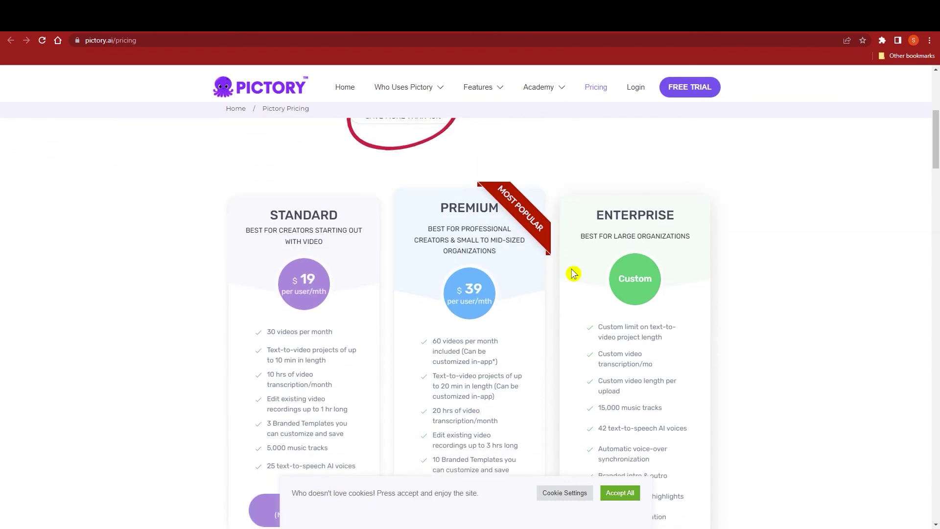
pyautogui.scroll(3, 545, 259)
pyautogui.click(545, 259)
pyautogui.scroll(-3, 560, 273)
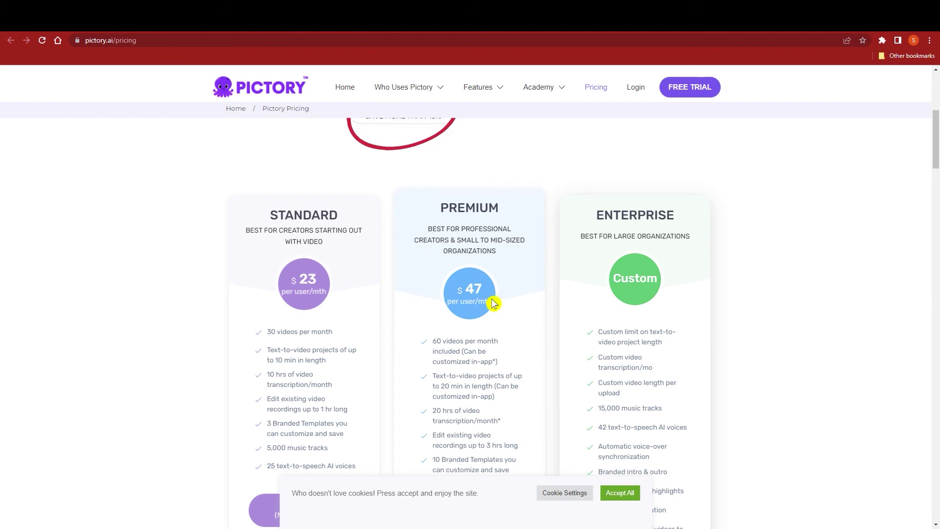
pyautogui.scroll(6, 544, 319)
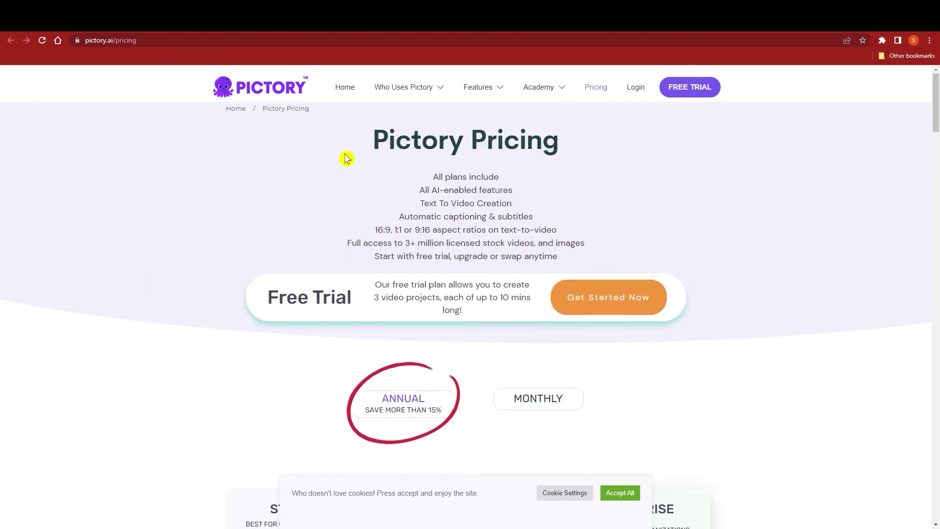